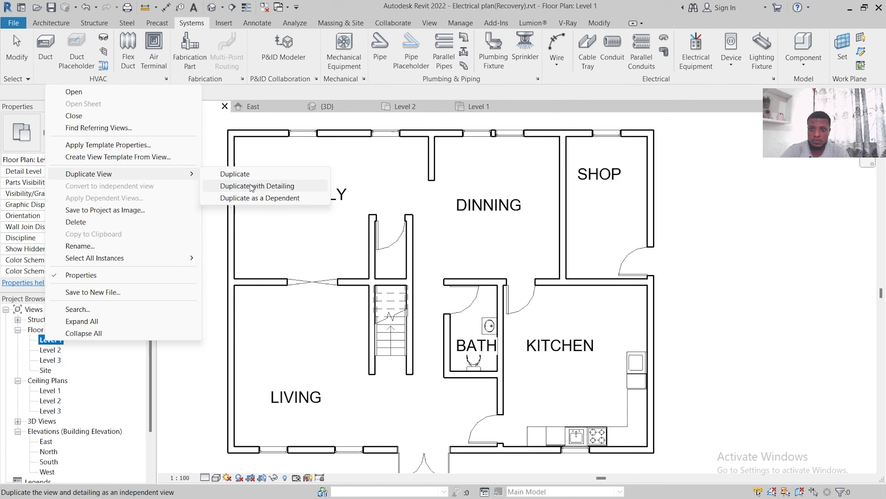
- Duplicate the Level 1 floor plan view with detailing and rename the copy Level 1 Electrical
click(252, 187)
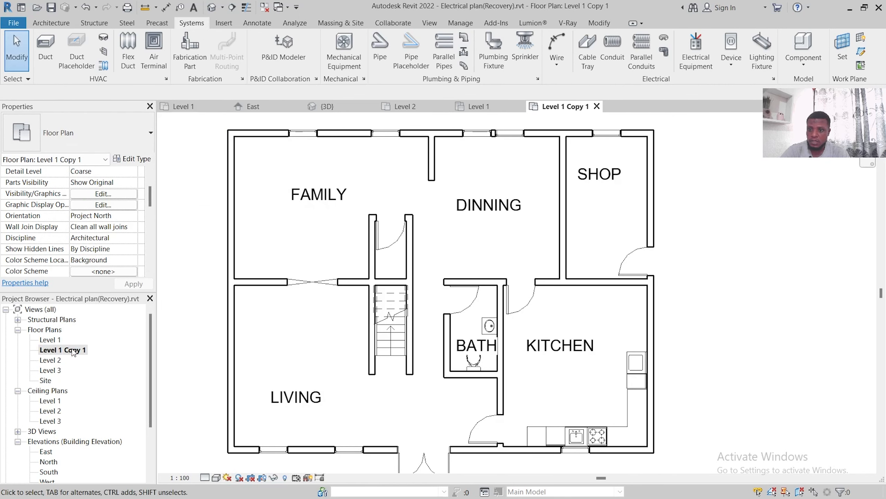
right_click(71, 353)
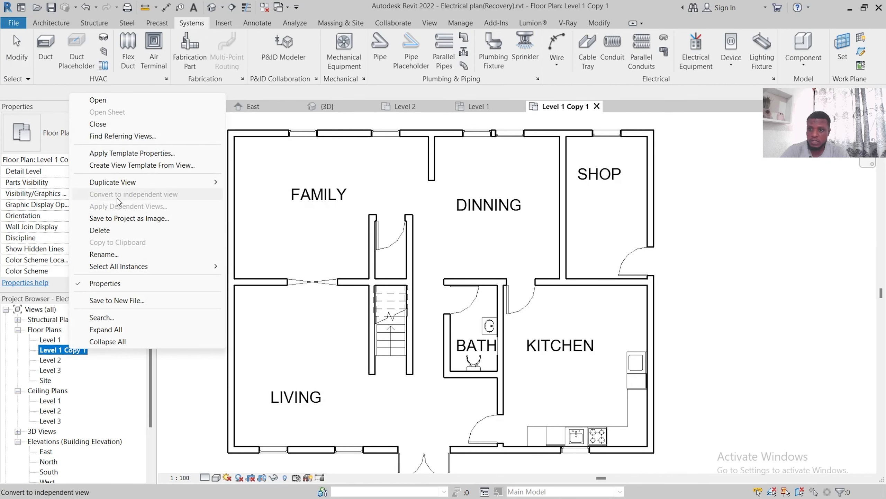
click(115, 255)
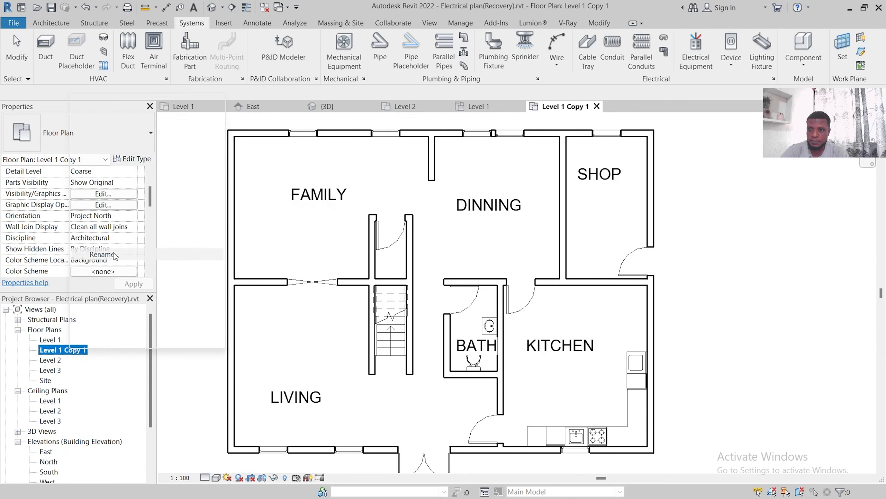
click(88, 350)
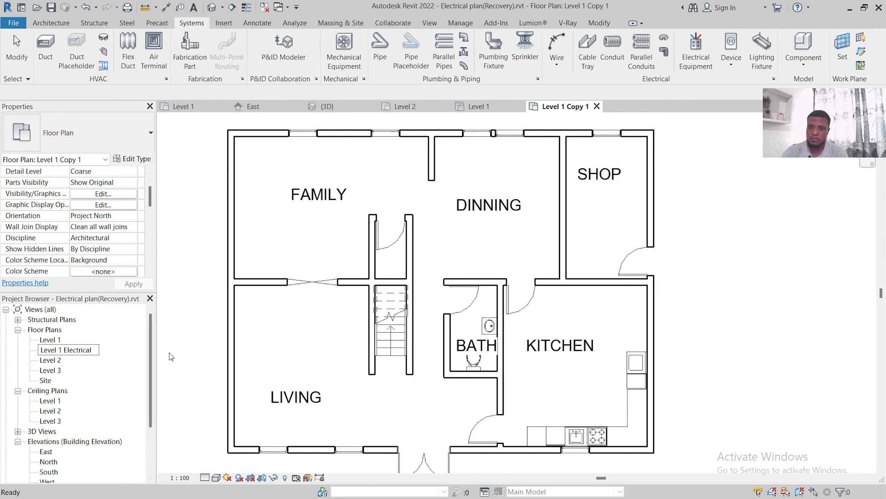
click(204, 353)
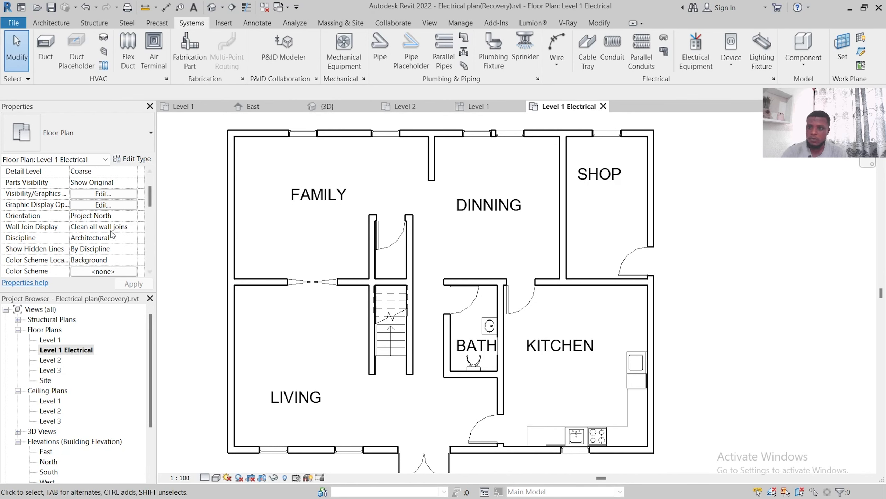
- Set the discipline of the Level 1 Electrical view to Electrical
drag(150, 199, 152, 207)
click(87, 195)
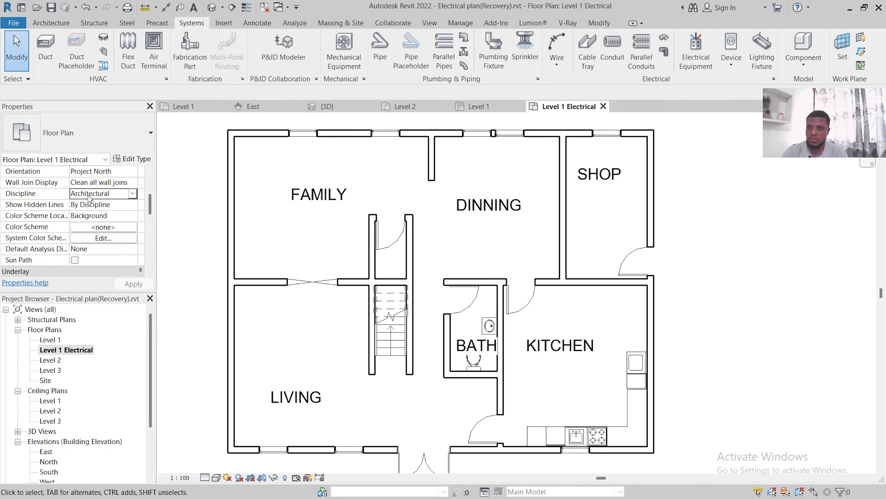
click(133, 194)
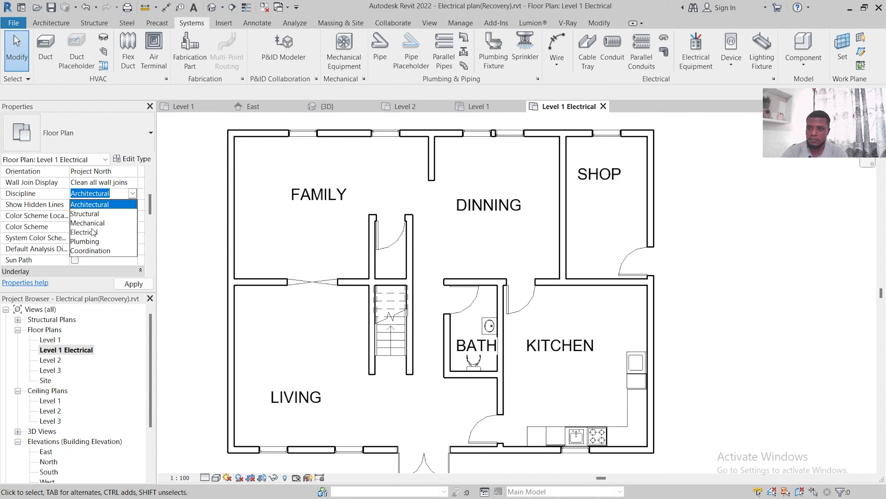
click(92, 232)
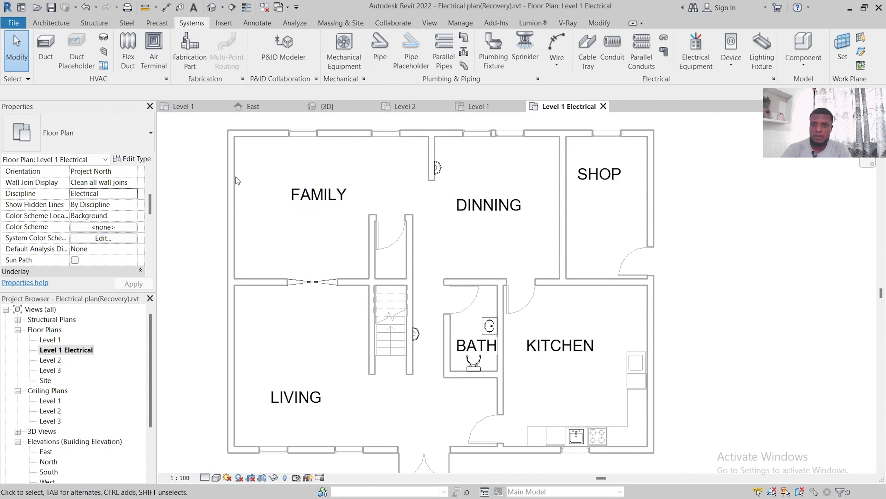
- Start placing an electrical device, open the family loader and browse up to the English-Imperial library folder
click(731, 43)
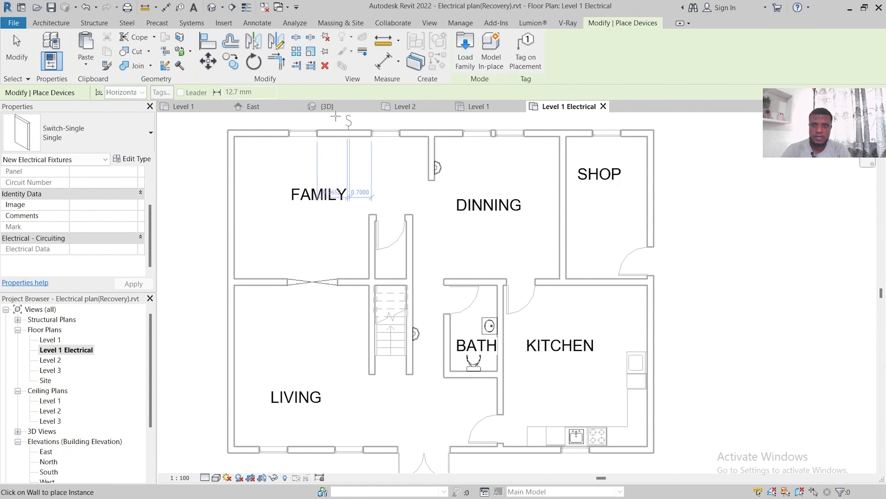
click(462, 53)
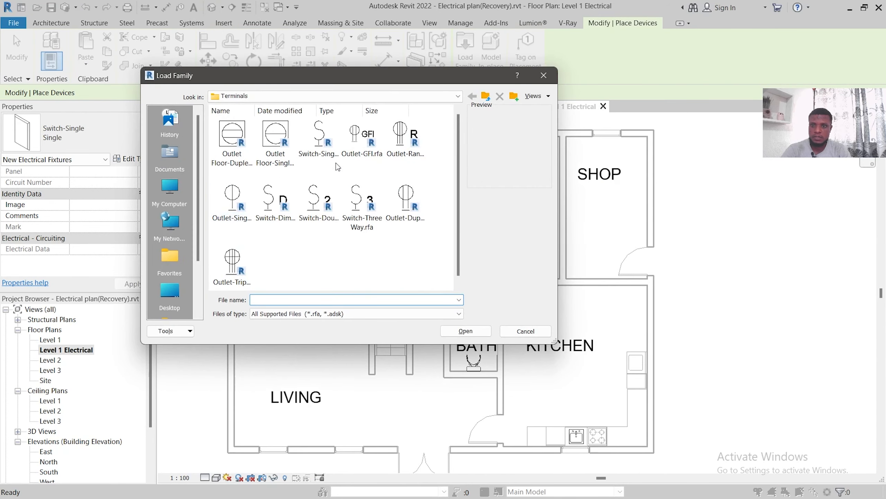
click(486, 96)
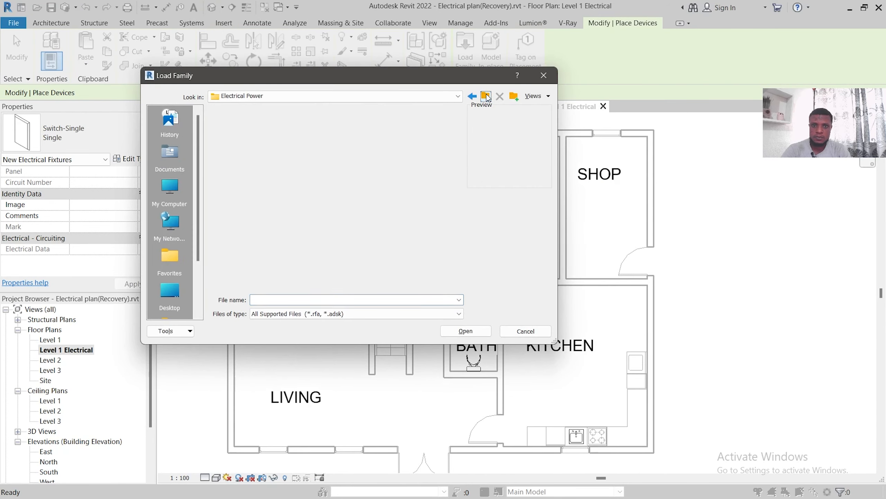
click(485, 96)
scroll(462, 195, down, 2)
drag(460, 196, 460, 201)
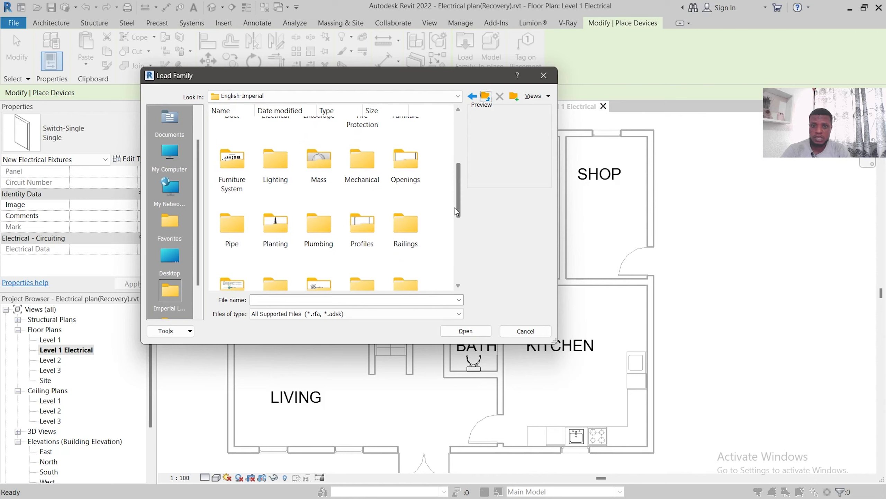
mouse_move(456, 205)
mouse_down()
mouse_move(455, 250)
mouse_move(451, 152)
mouse_up()
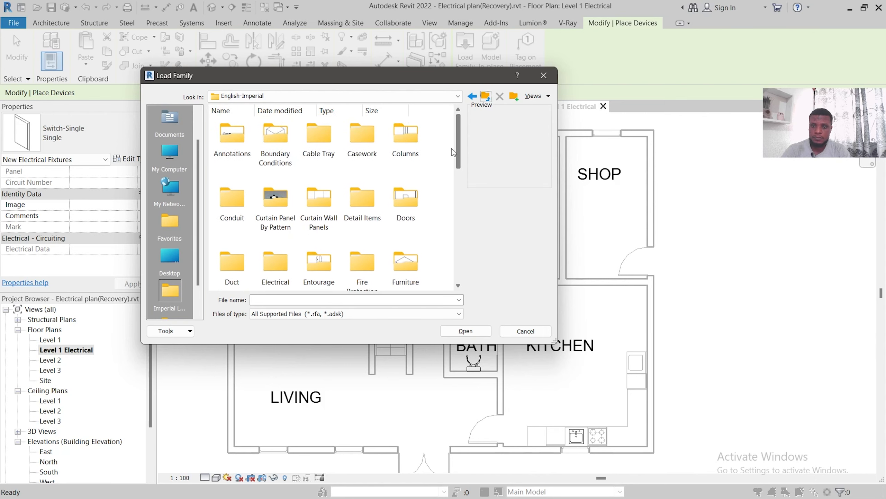
- Open the Terminals family folder within Electrical, Architectural, Electrical Power
click(275, 200)
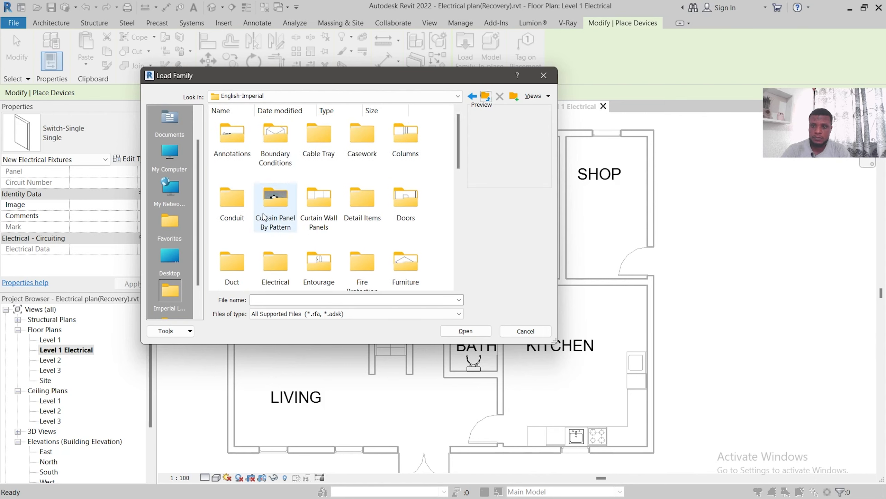
double_click(276, 274)
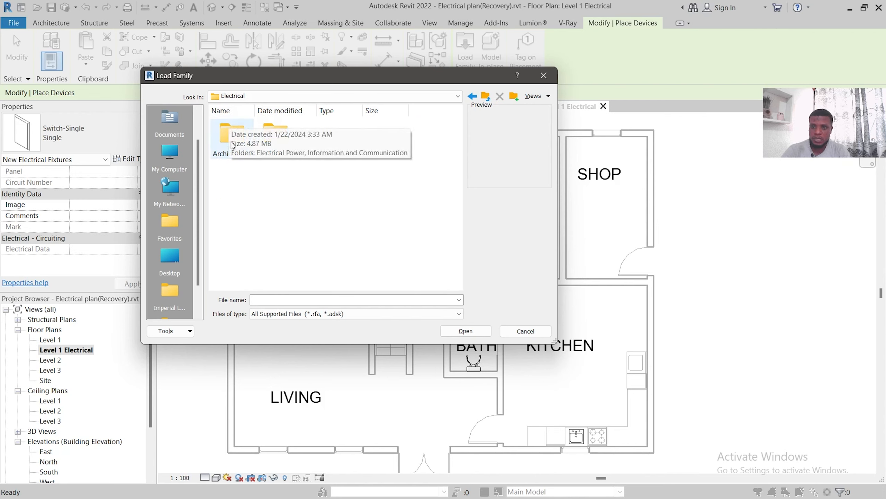
double_click(232, 146)
click(240, 150)
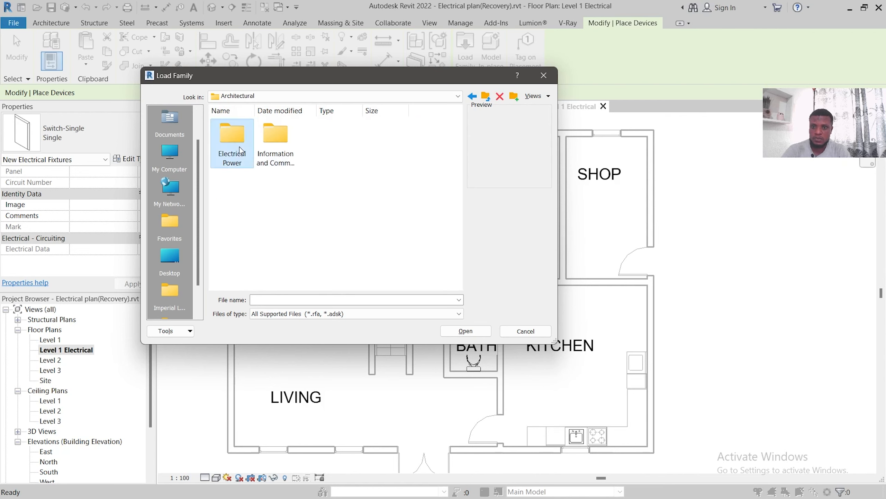
double_click(240, 150)
click(277, 134)
double_click(280, 137)
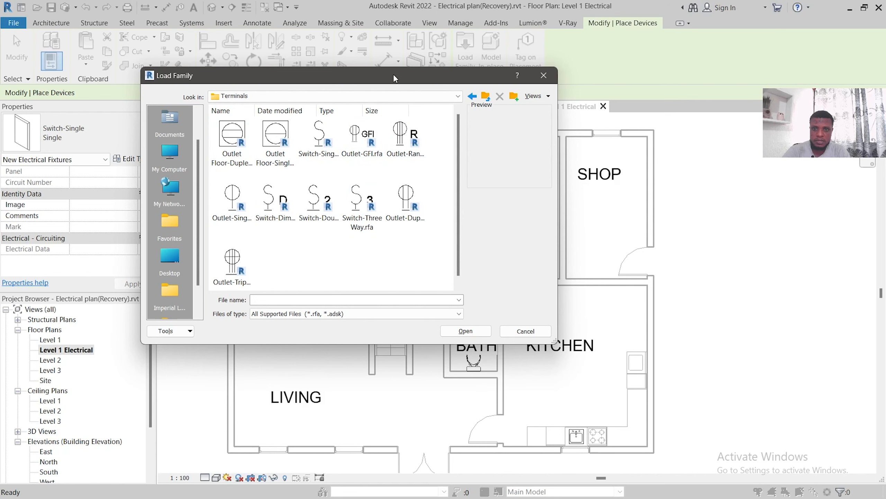
- Load the Outlet-Duplex.rfa family into the project
drag(393, 73, 371, 92)
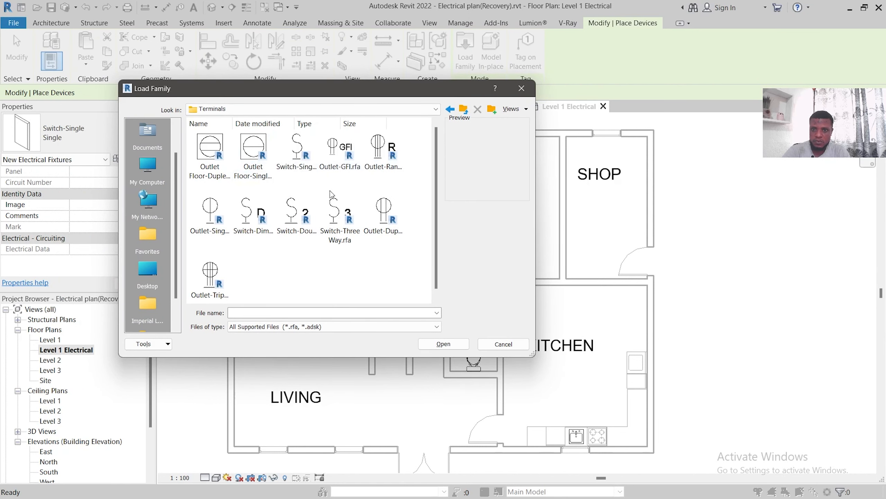
click(387, 220)
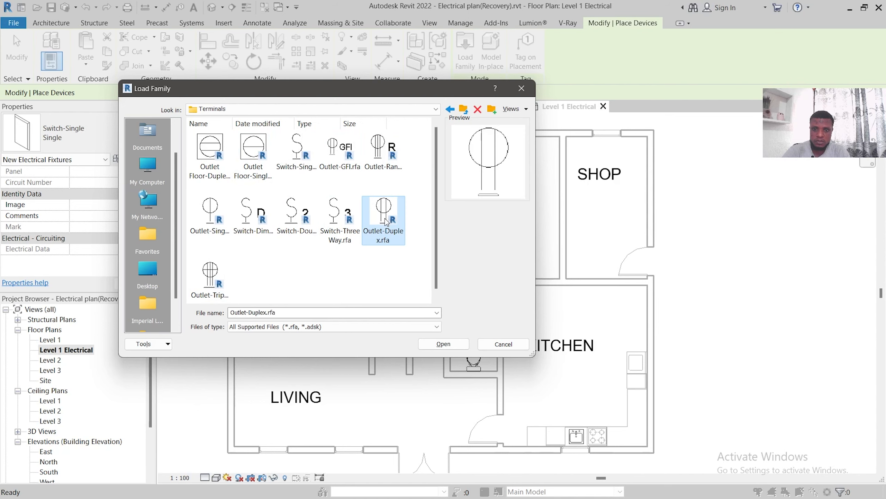
click(450, 344)
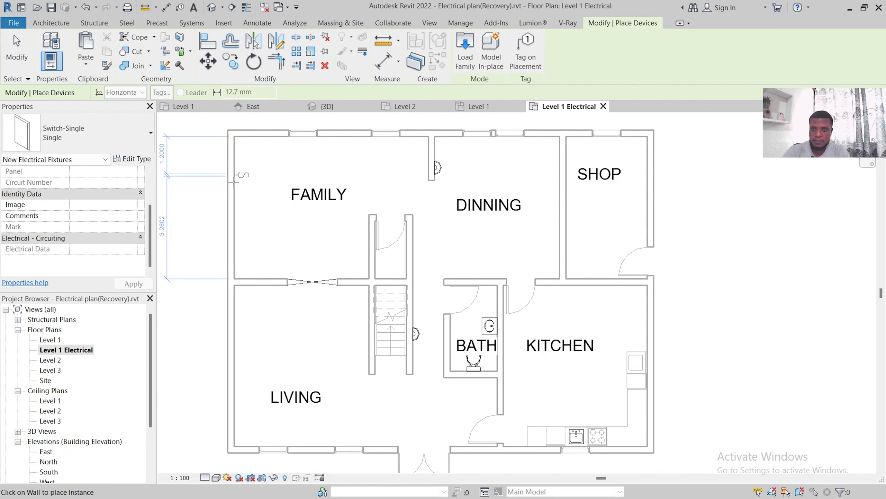
click(135, 124)
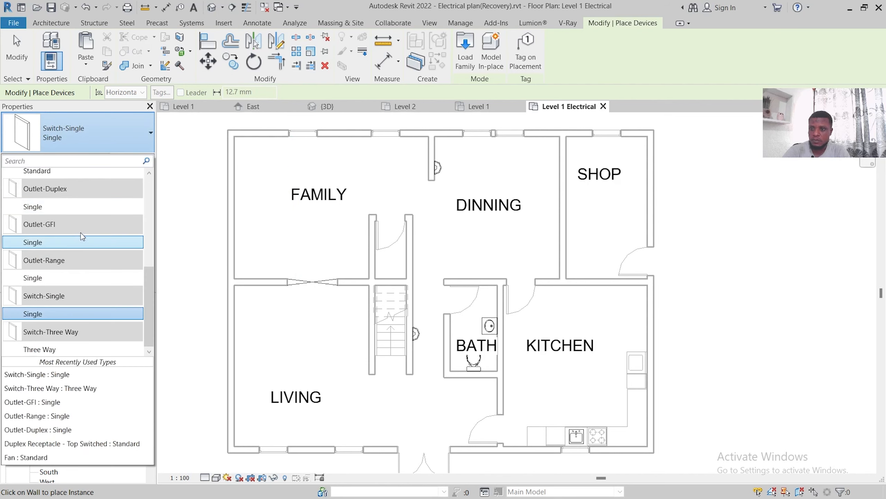
mouse_move(146, 304)
mouse_down()
mouse_move(146, 214)
mouse_move(143, 318)
mouse_up()
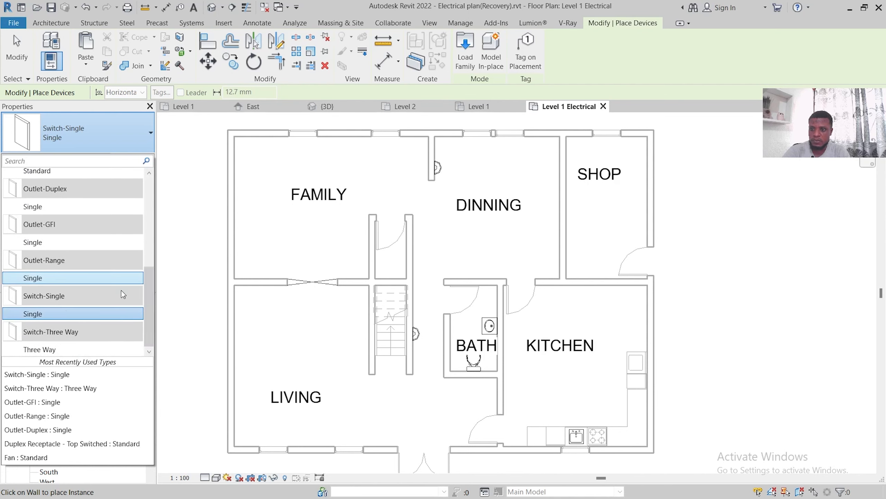
click(150, 291)
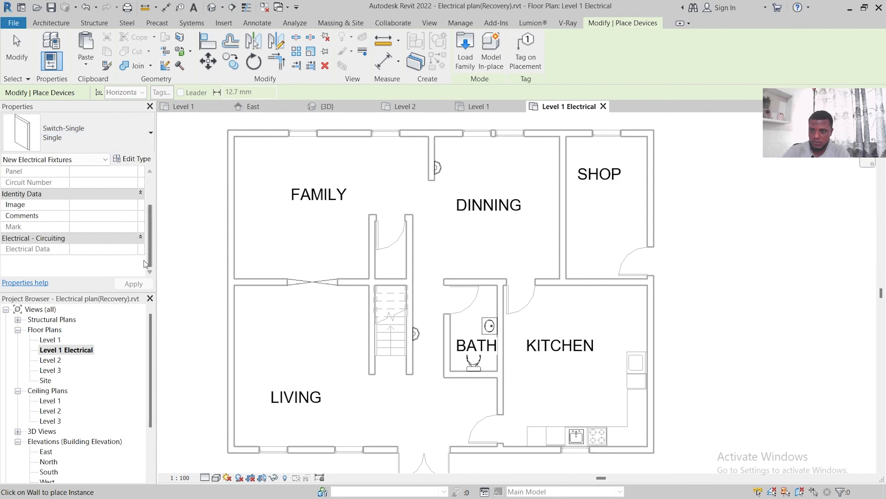
- Choose the Single type of the Outlet-Duplex family for the device placement
click(128, 136)
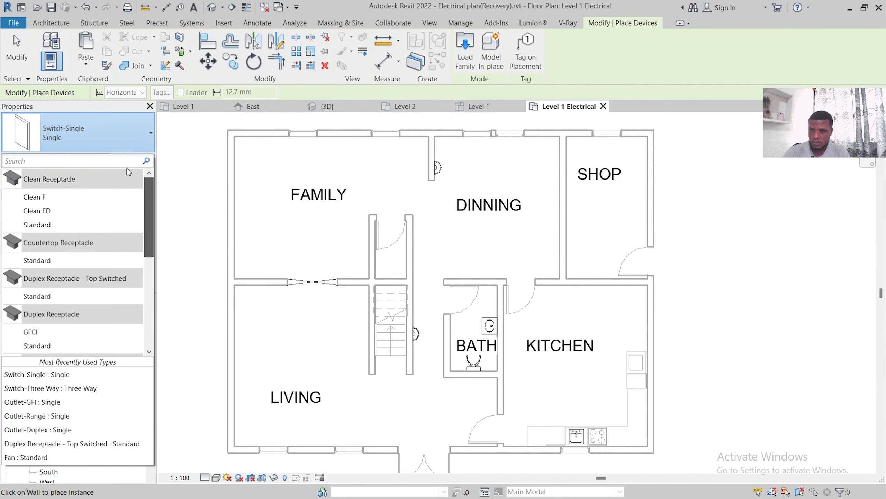
scroll(131, 196, down, 5)
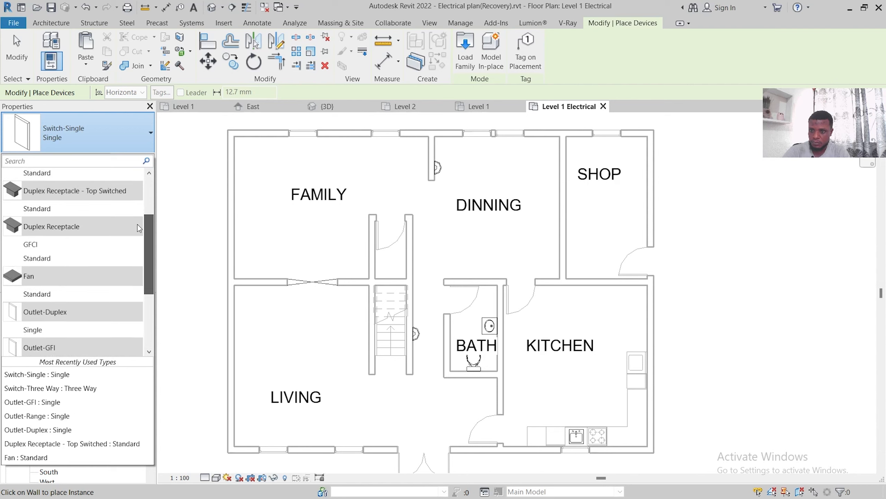
scroll(139, 227, down, 4)
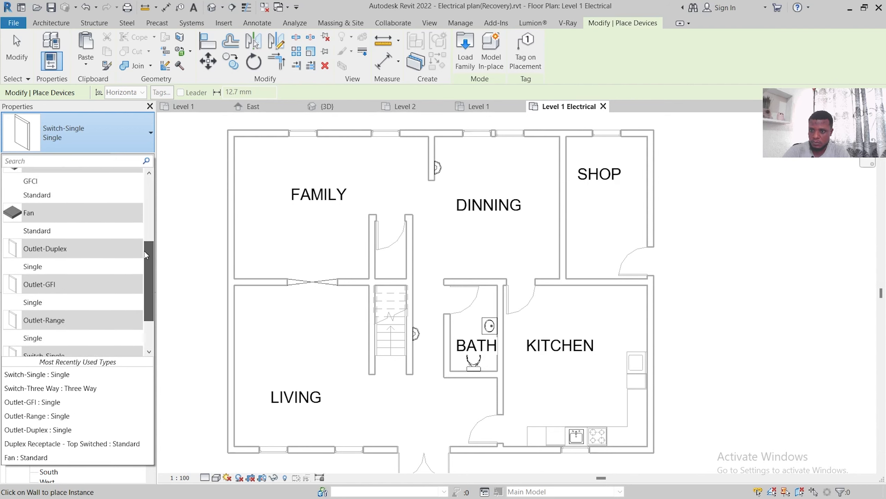
mouse_move(145, 253)
mouse_down()
mouse_move(153, 279)
mouse_move(137, 232)
mouse_move(140, 245)
mouse_up()
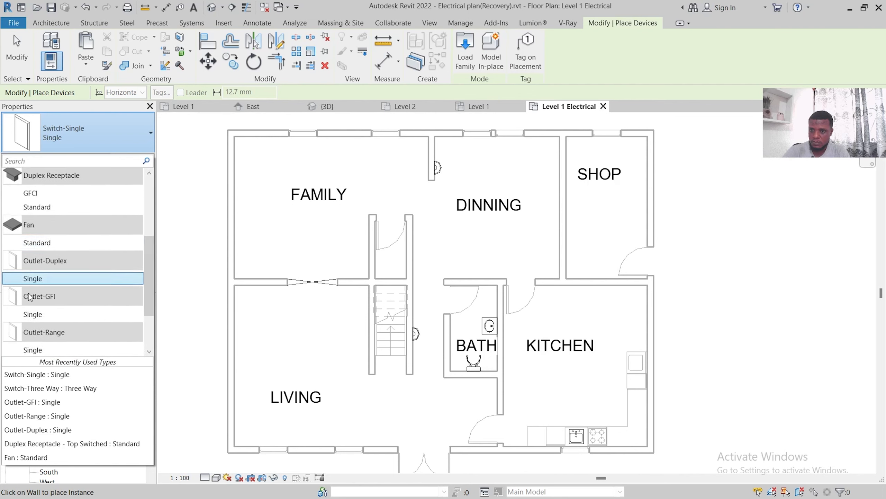
click(21, 279)
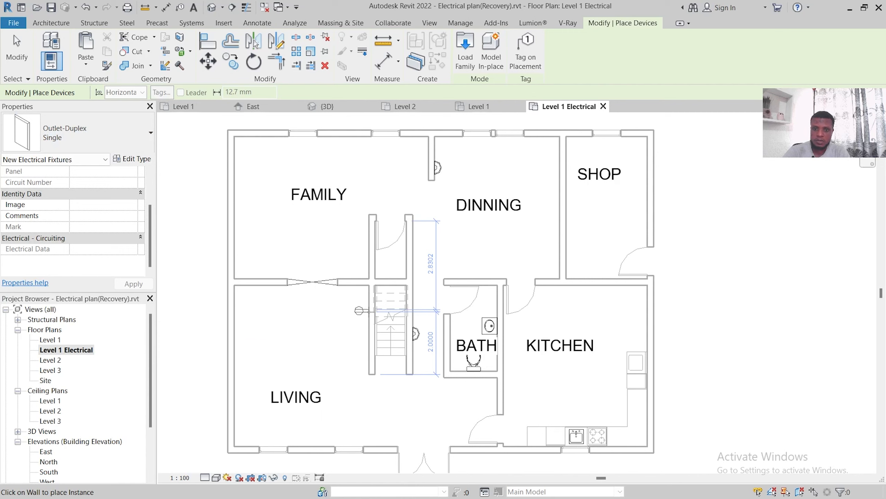
- Place three duplex outlets in the living room: two spaced along the west exterior wall and one on the wall beside the stairs
click(242, 411)
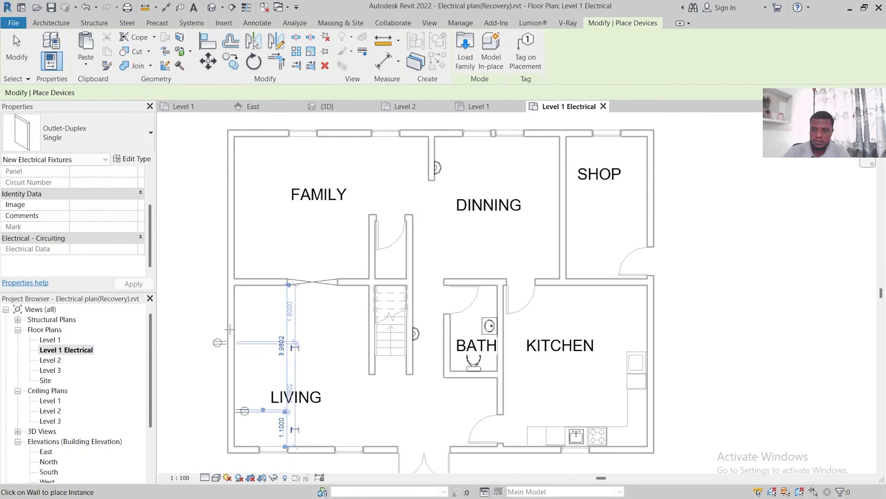
click(241, 314)
click(359, 344)
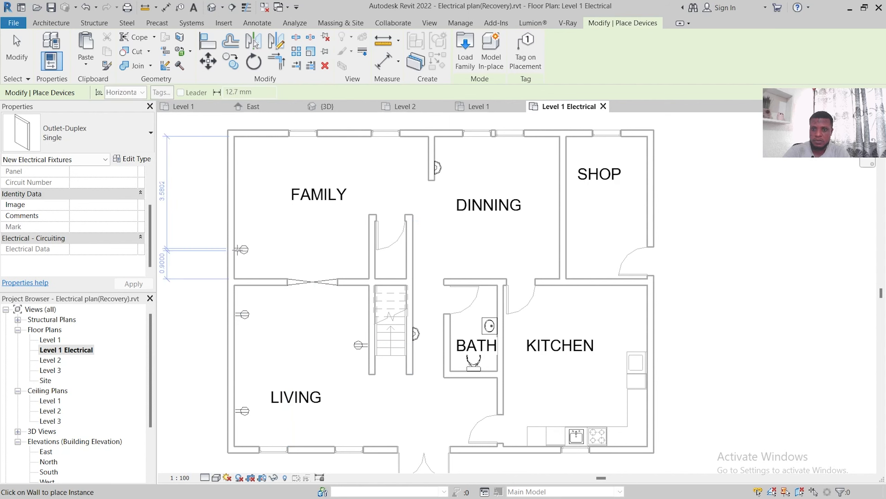
- Place duplex outlets on the west, north and east walls of the family room and on the east and north walls of the dining room
click(245, 249)
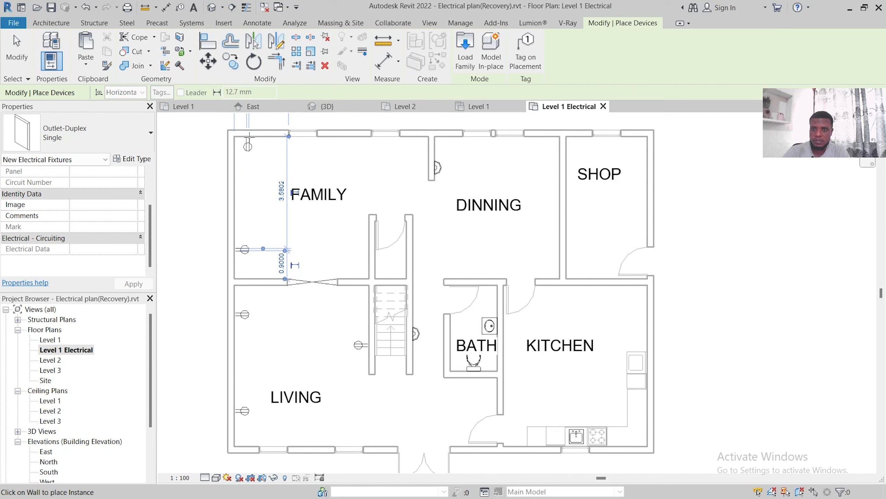
click(248, 138)
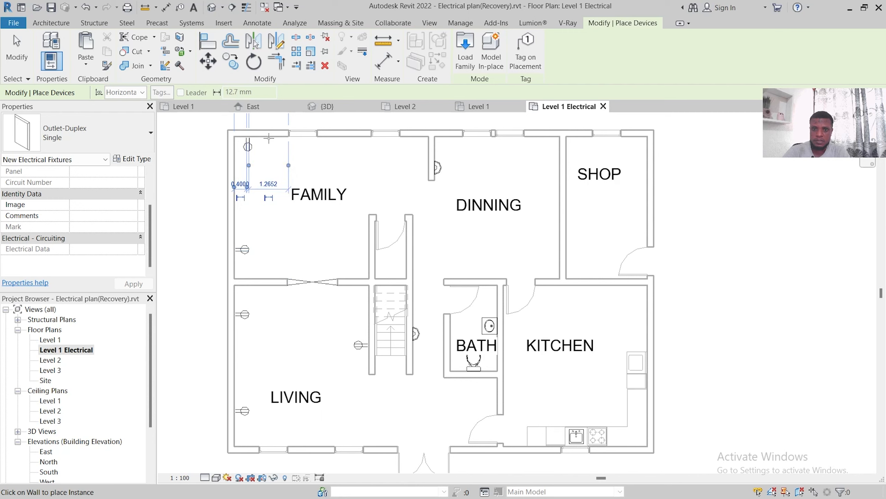
click(427, 153)
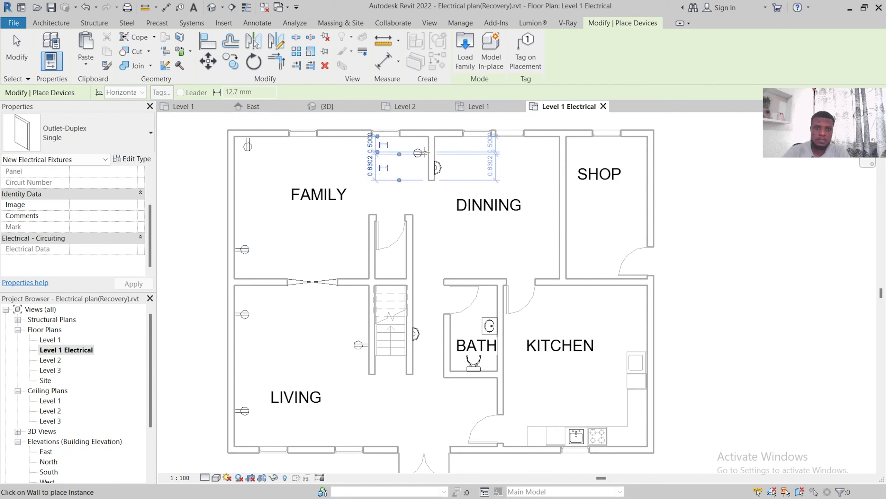
click(554, 167)
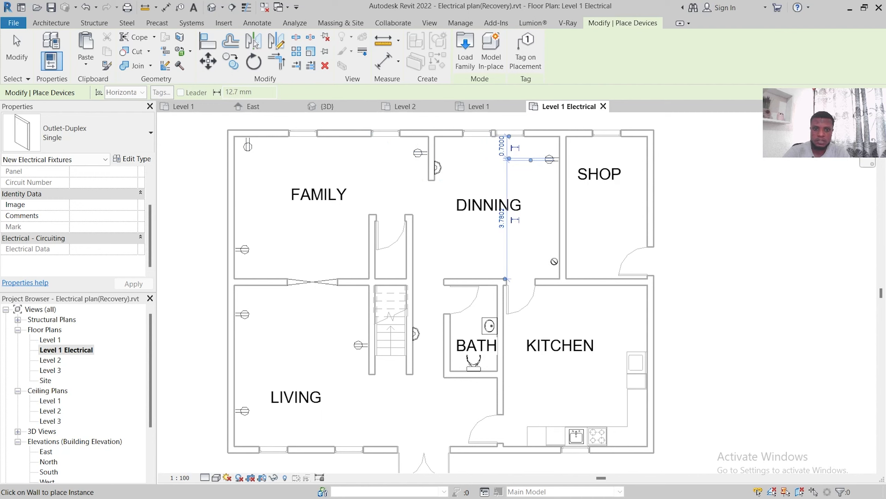
click(447, 137)
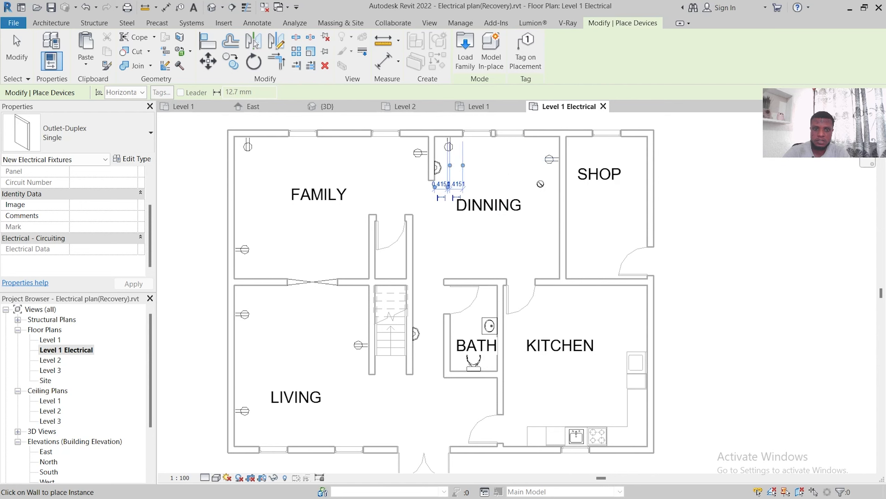
- Place duplex outlets on the east, north and west walls of the shop and on the north and west walls of the kitchen
click(646, 196)
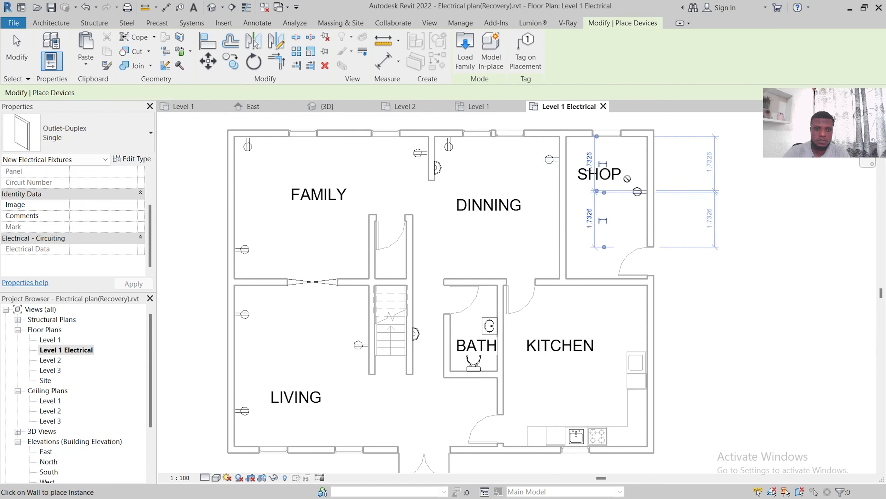
click(578, 142)
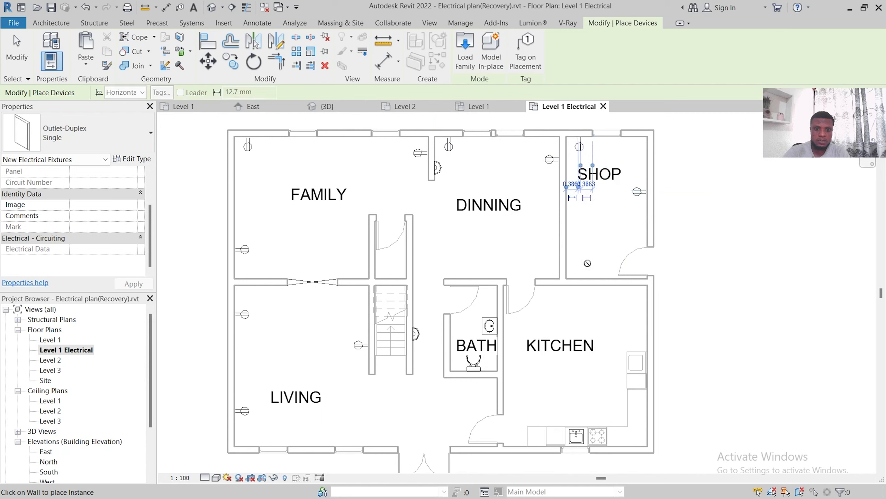
click(568, 249)
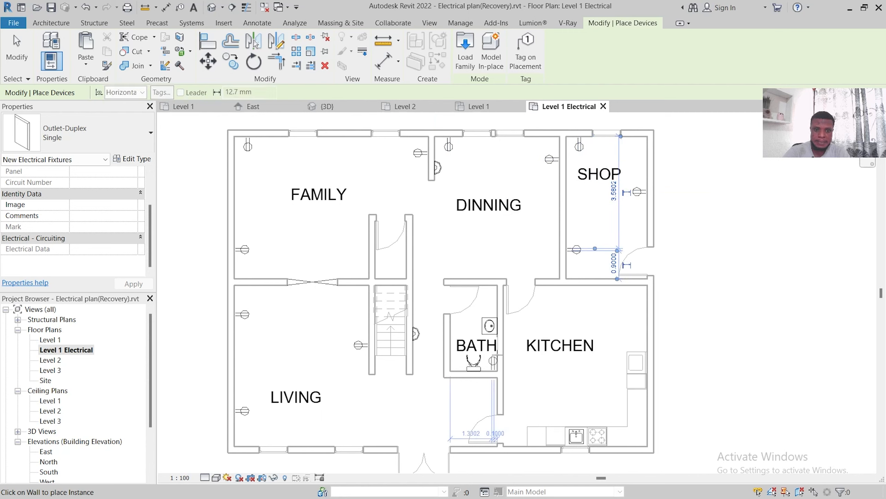
click(580, 287)
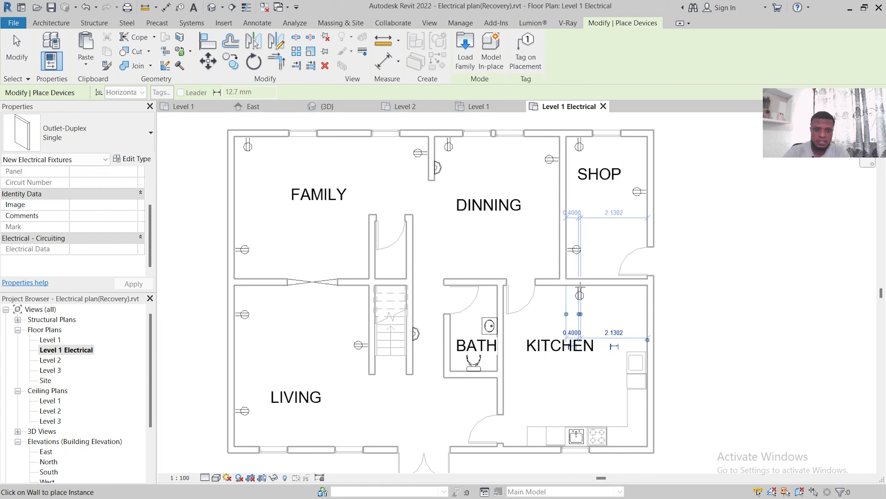
click(509, 388)
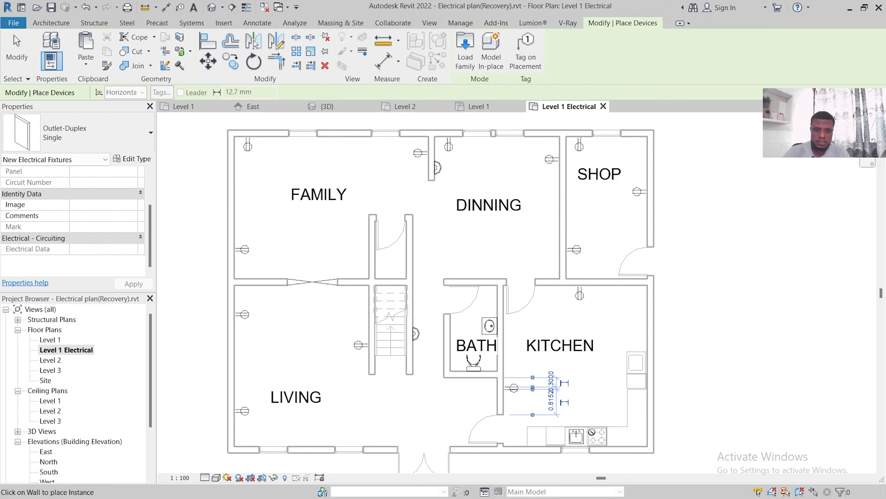
- Load the Outlet-Range.rfa family into the project
click(466, 49)
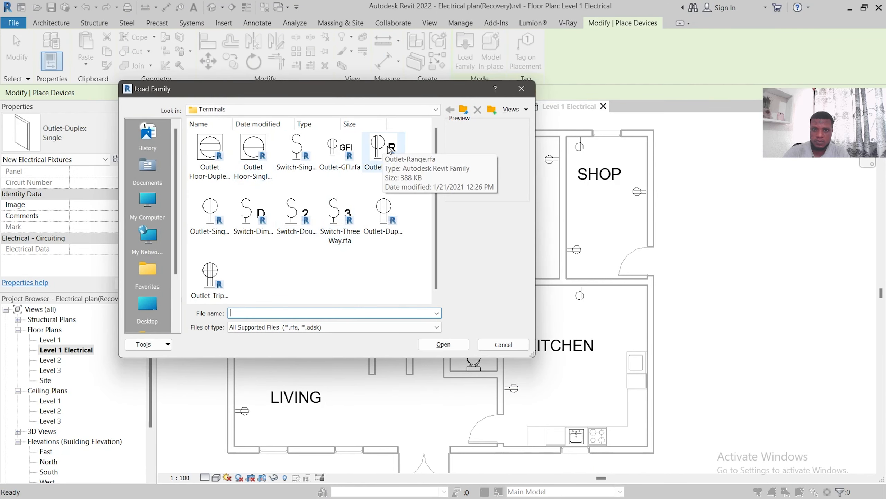
click(381, 149)
click(457, 346)
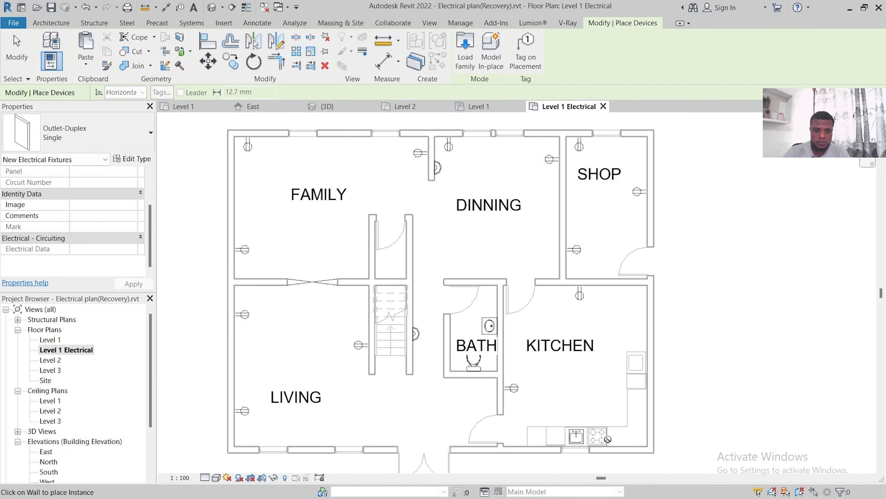
- Choose the Single type of the Outlet-Range family and place one on the kitchen's south wall beside the stove
click(75, 137)
mouse_move(150, 302)
mouse_down()
mouse_move(143, 241)
mouse_move(146, 314)
mouse_move(137, 222)
mouse_move(146, 222)
mouse_move(155, 291)
mouse_up()
click(54, 279)
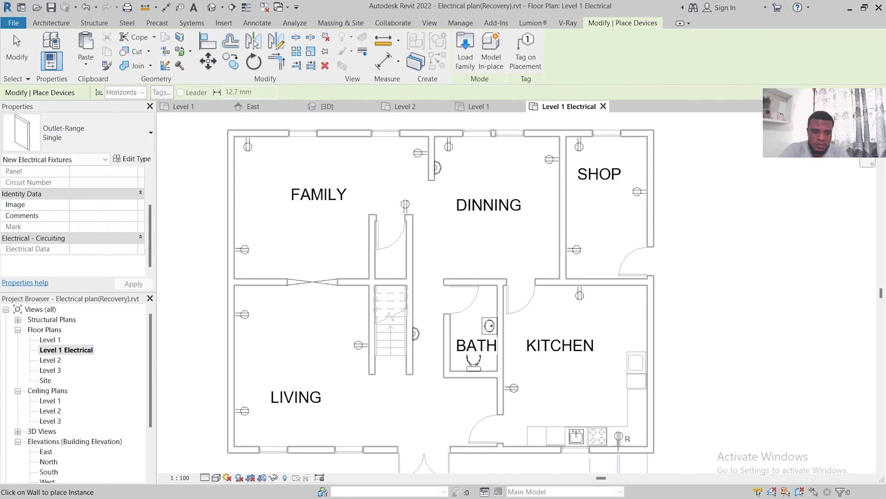
click(617, 446)
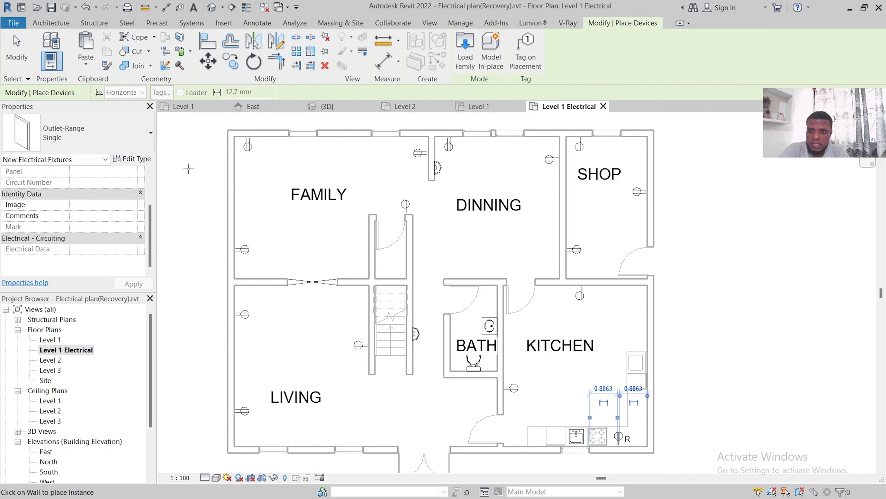
click(380, 137)
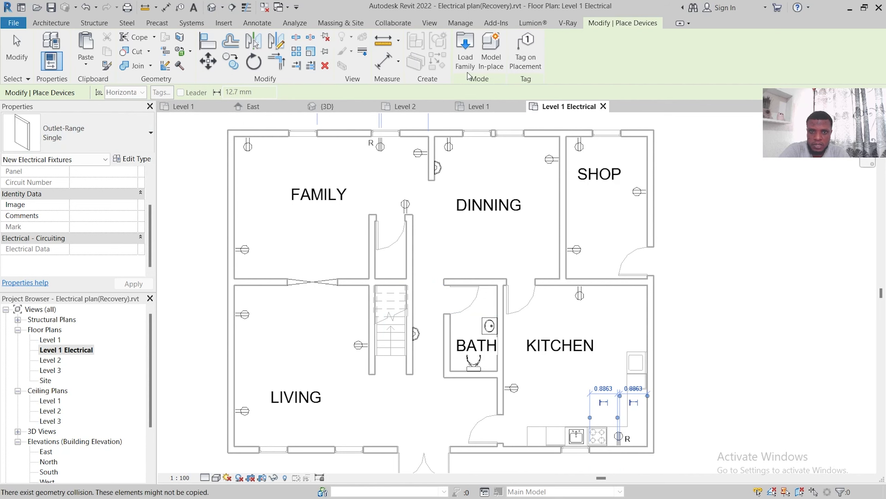
- Load the Outlet-GFI.rfa family into the project
click(465, 49)
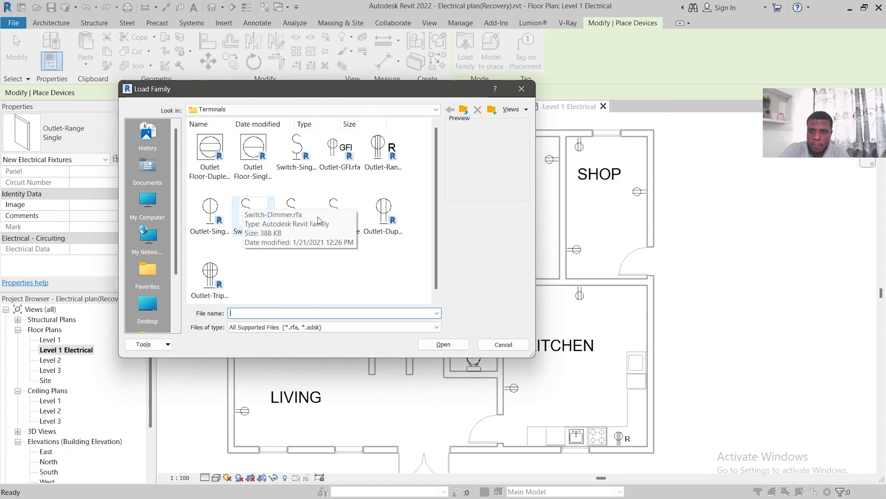
click(341, 155)
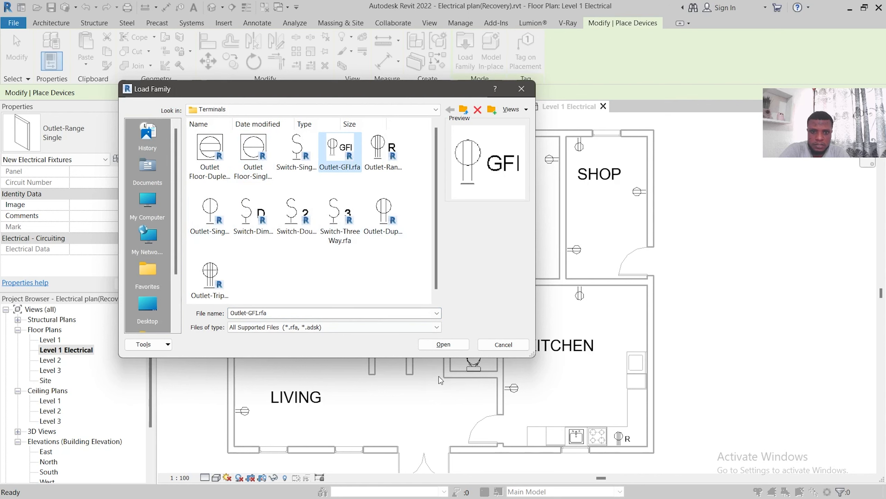
click(444, 344)
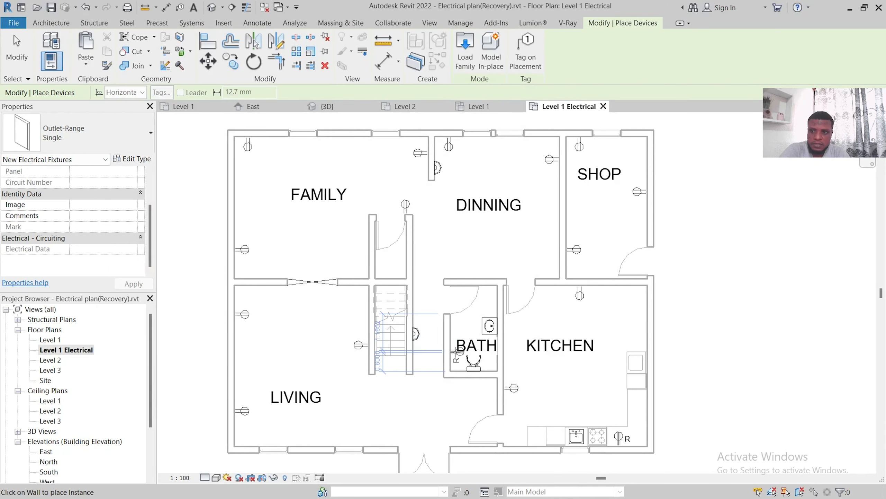
- Choose the Single type of the Outlet-GFI family and place one on the bathroom's east wall beside the washbasin
click(132, 148)
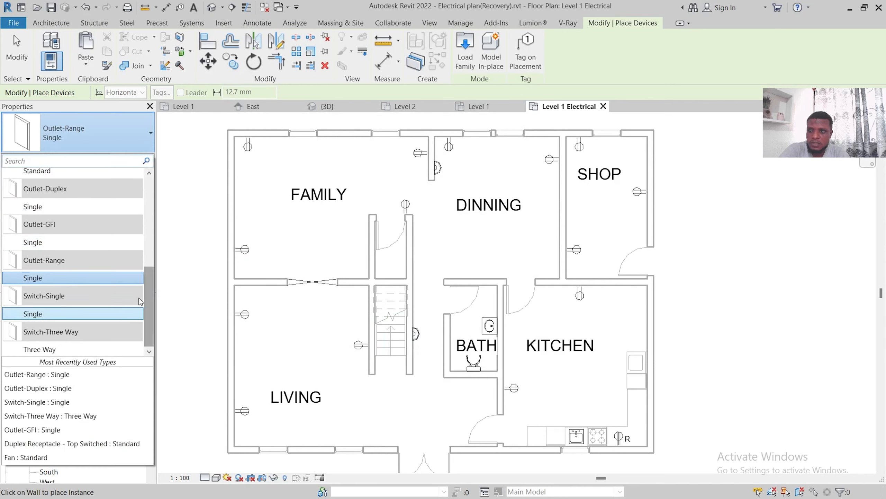
click(33, 242)
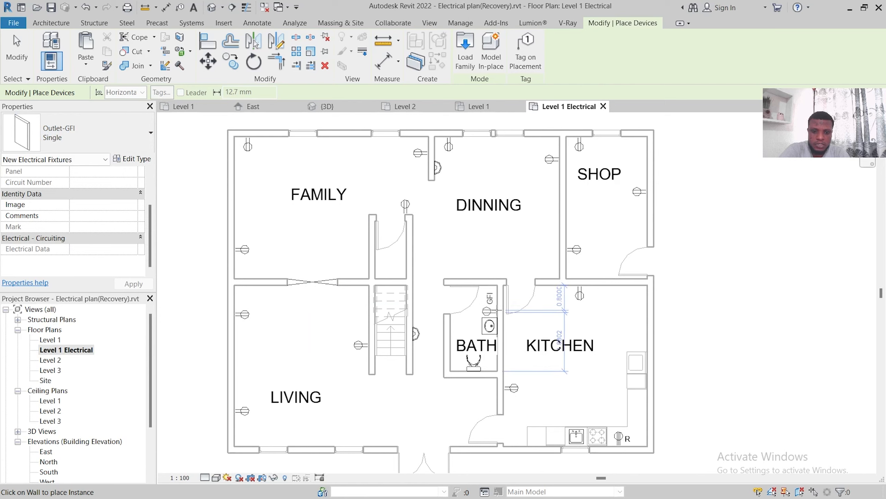
click(497, 310)
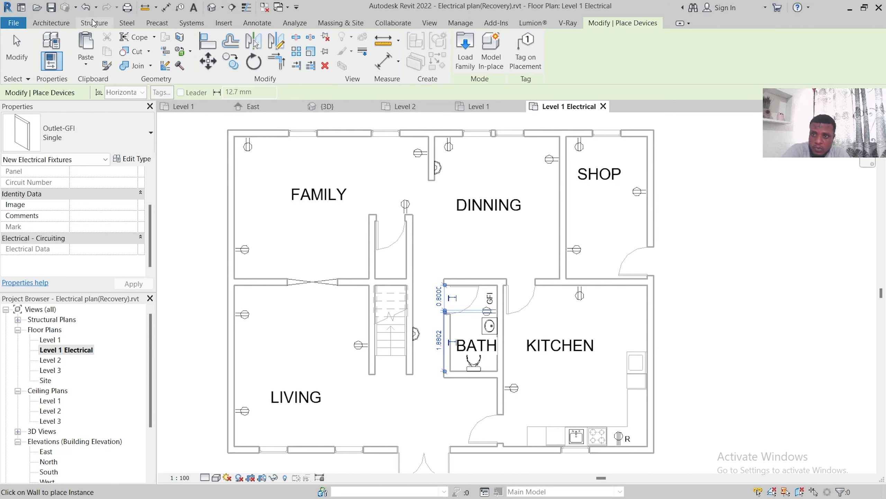
- Start placing a lighting fixture and browse the English-Imperial family library to the Internal folder under Lighting, Architectural
click(192, 24)
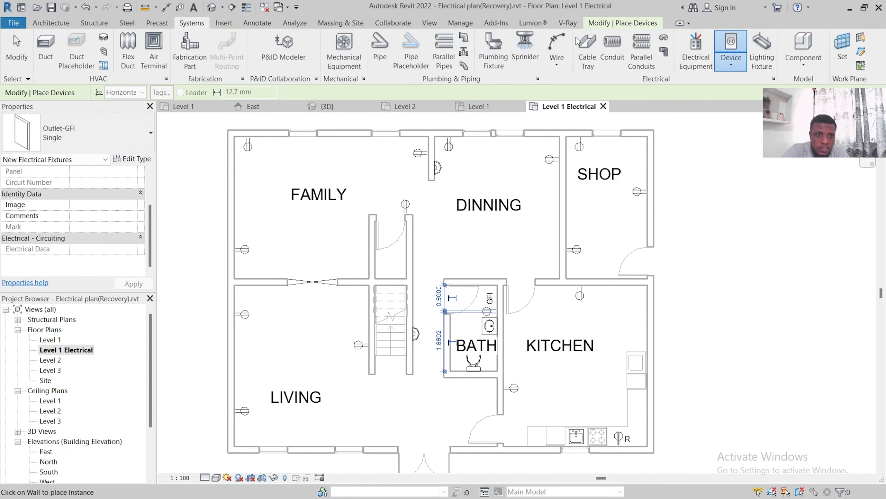
click(761, 50)
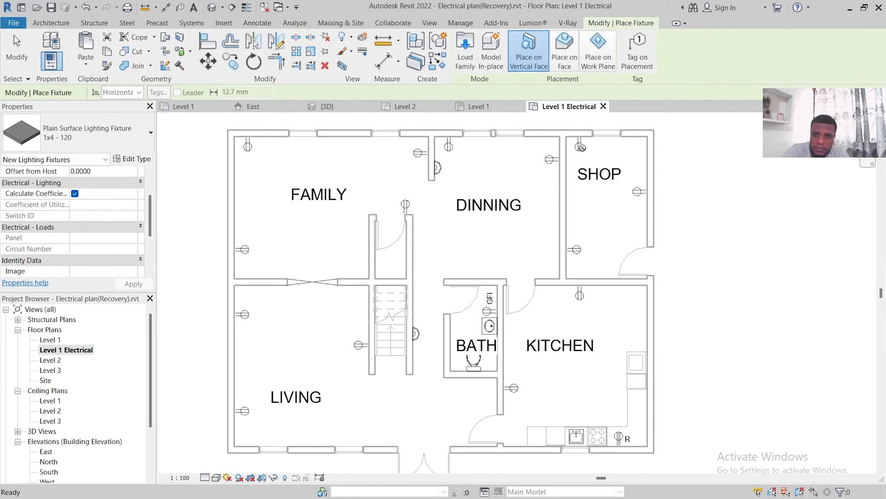
click(459, 48)
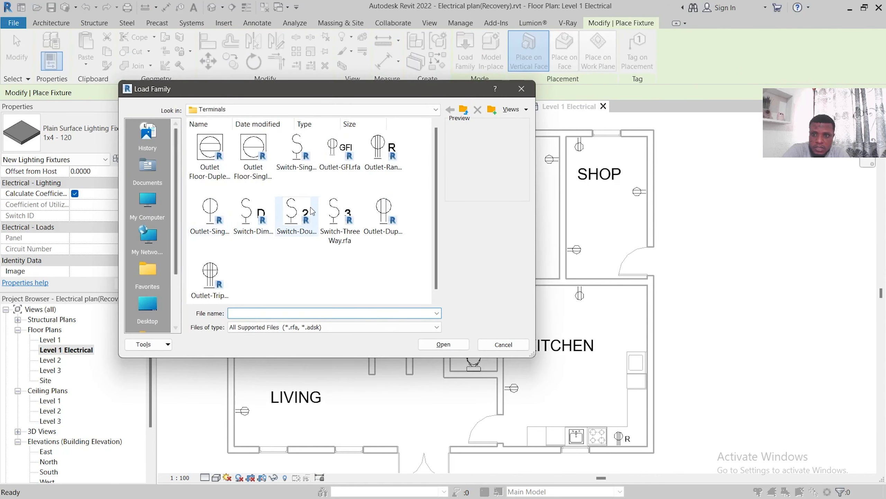
click(467, 110)
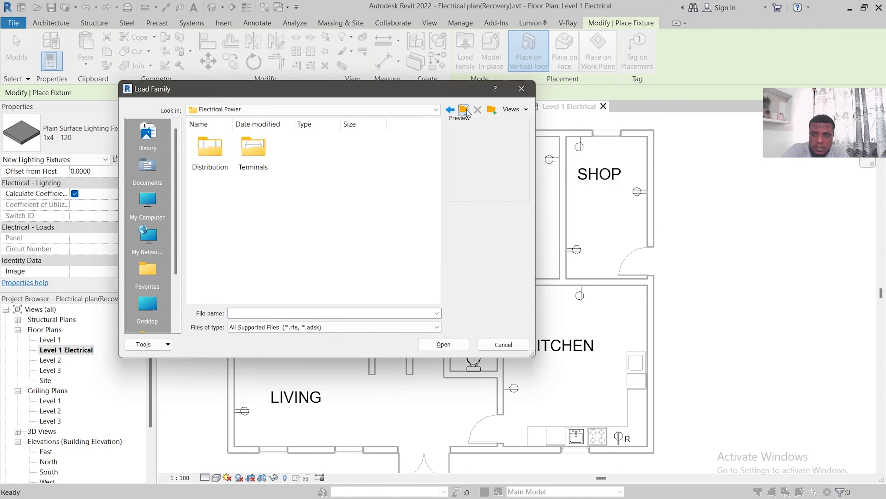
click(467, 110)
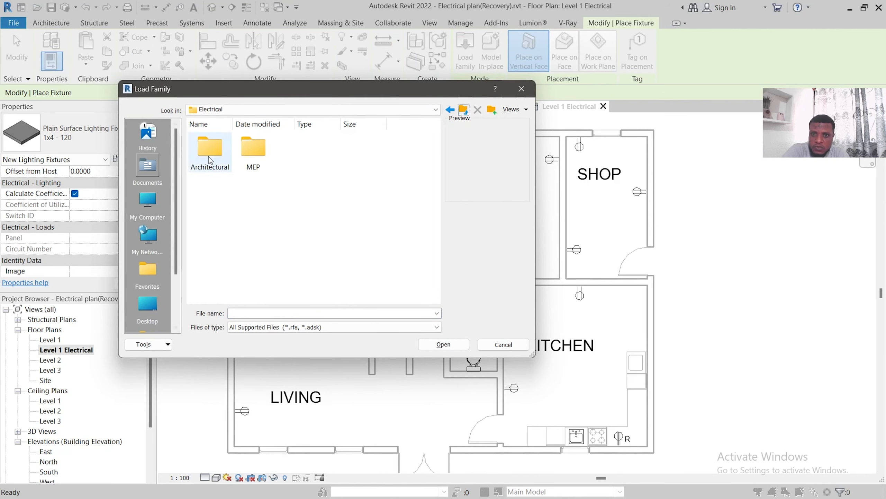
click(464, 109)
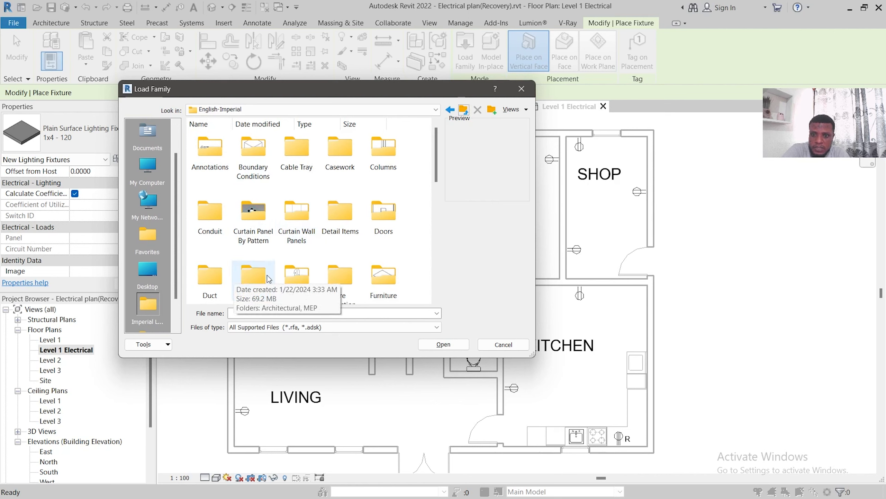
click(264, 214)
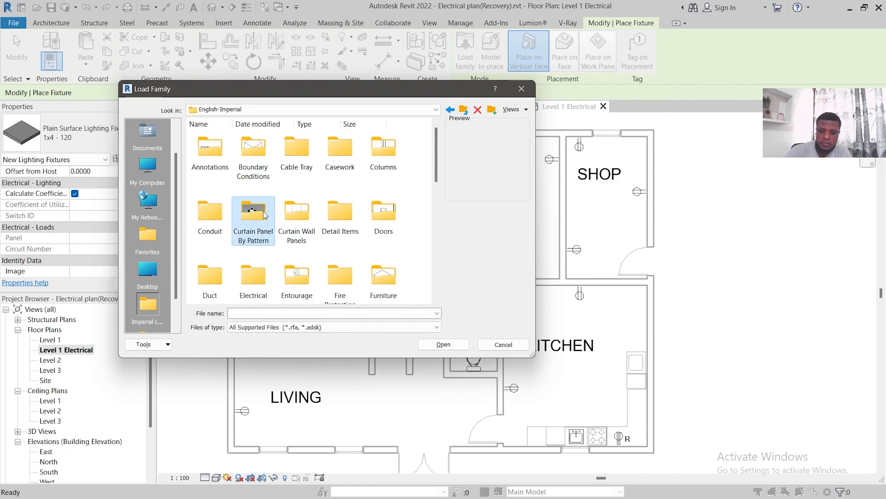
scroll(264, 214, down, 5)
double_click(249, 157)
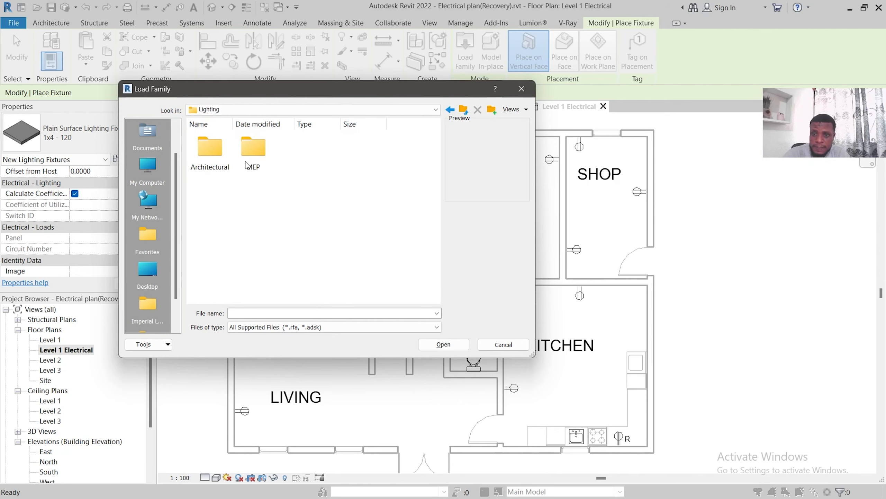
double_click(206, 144)
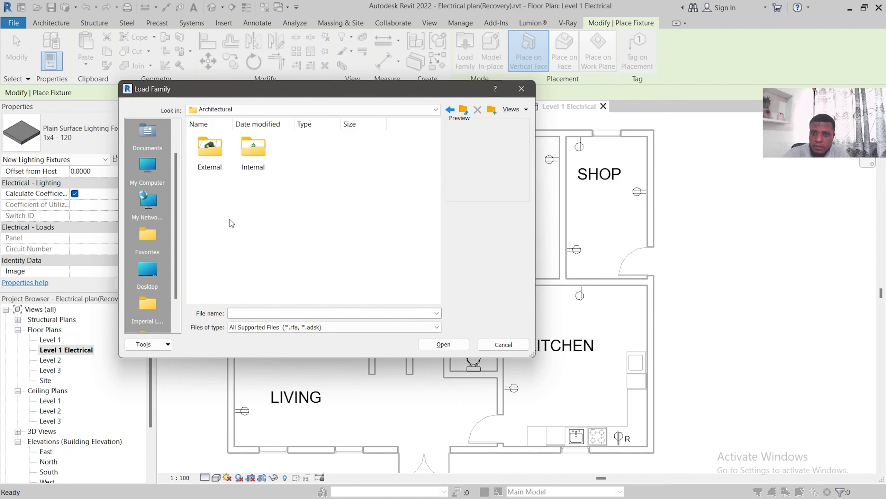
double_click(257, 169)
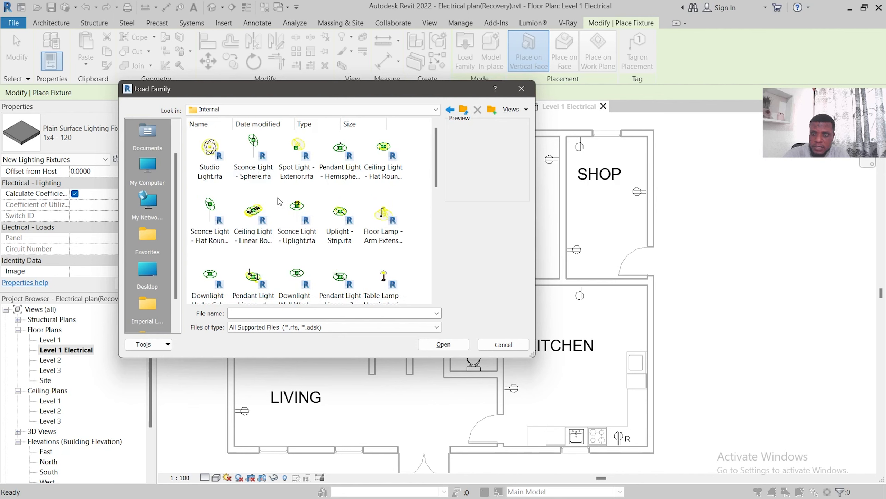
- Load the Downlight - Spot.rfa family, overwriting the existing version in the project
scroll(419, 217, down, 5)
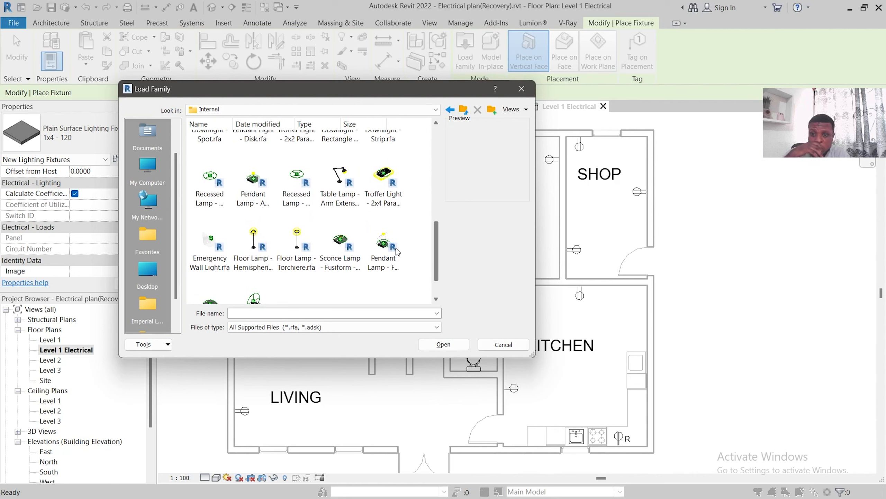
scroll(397, 251, up, 1)
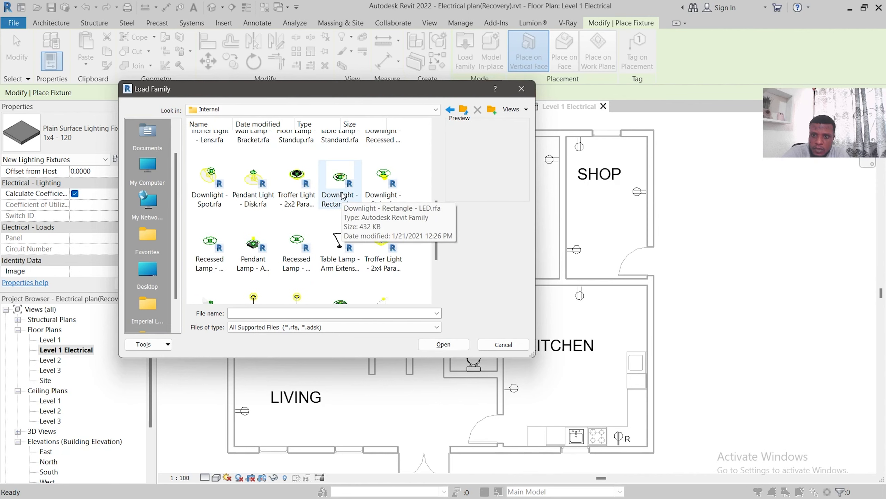
click(211, 207)
click(443, 344)
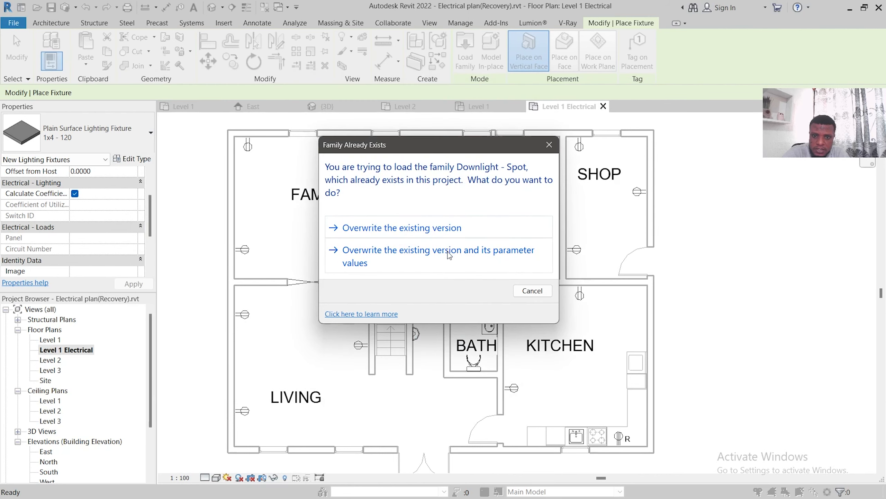
click(416, 229)
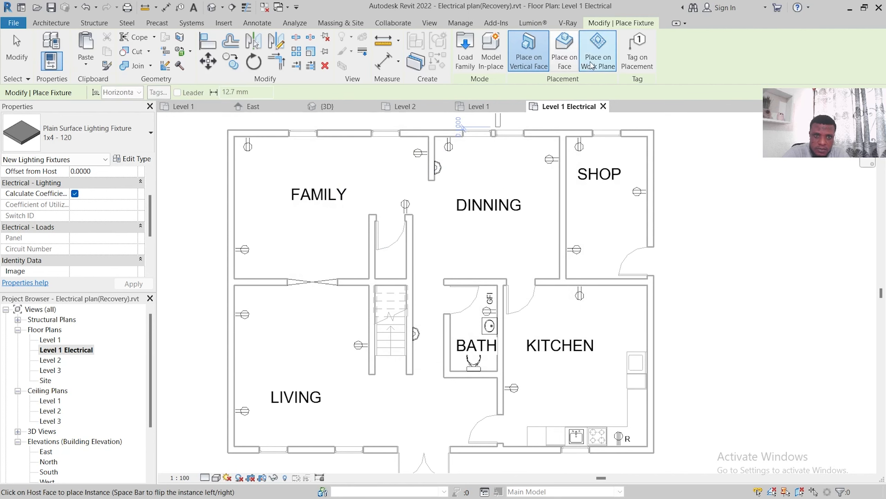
- Place four Recessed Lamp - Round - LED fixtures, type 3" Trimless Downlight, on the work plane in the family room, centring the FAMILY label between them
click(598, 50)
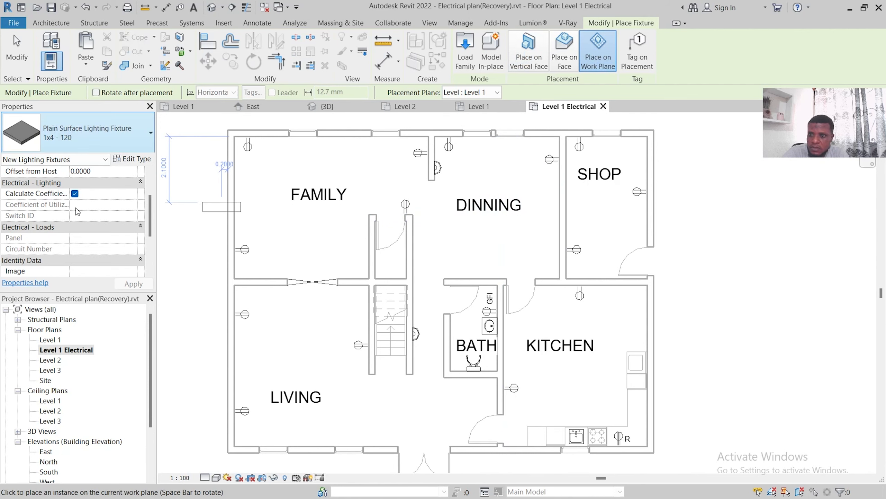
click(80, 135)
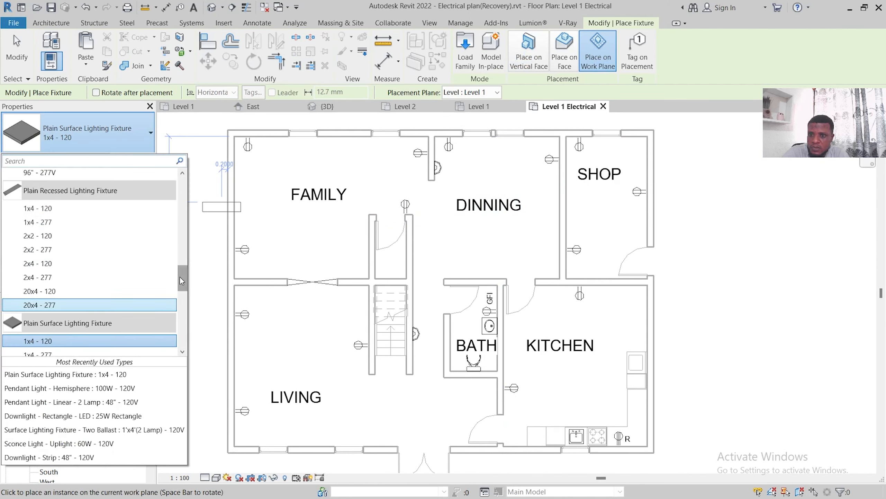
drag(180, 276, 170, 301)
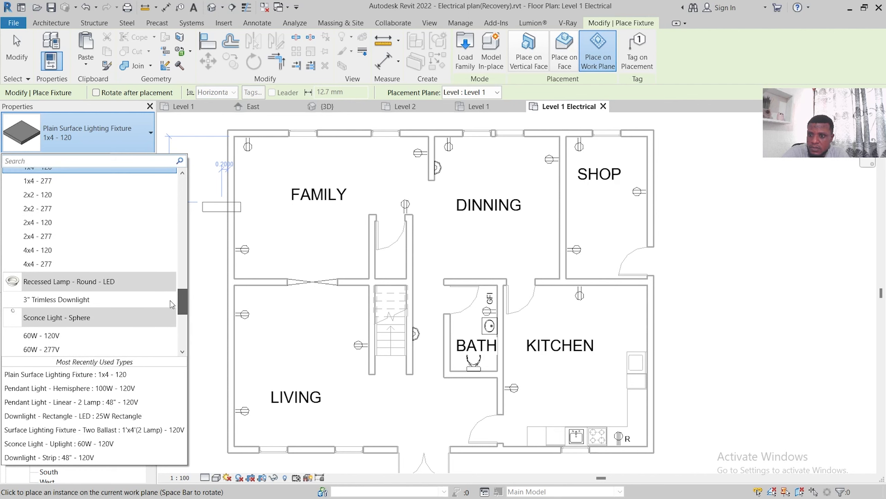
click(64, 300)
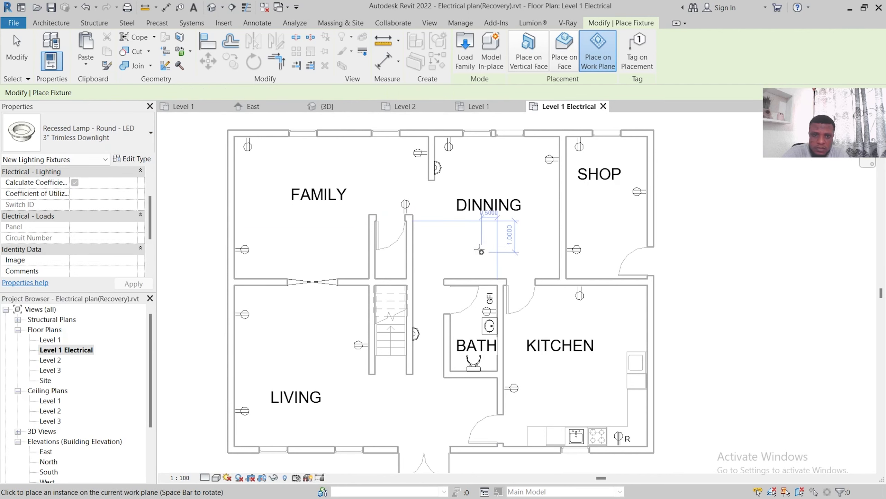
click(281, 185)
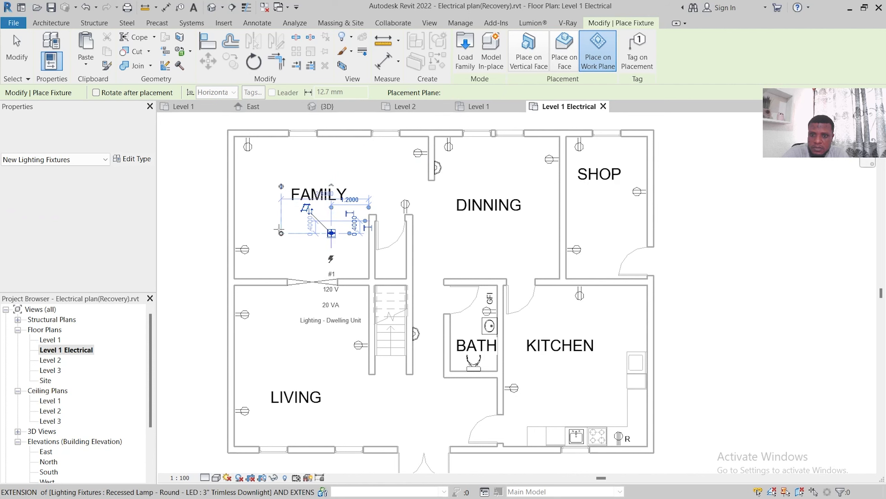
click(331, 233)
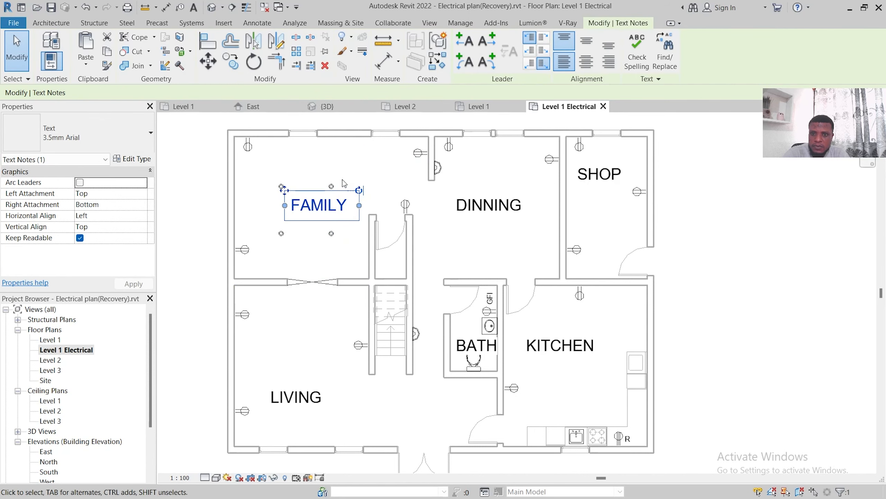
click(341, 179)
- Copy the family room's four downlights as multiple copies into the living room, the entrance area, the dining room and the kitchen
drag(341, 179, 272, 188)
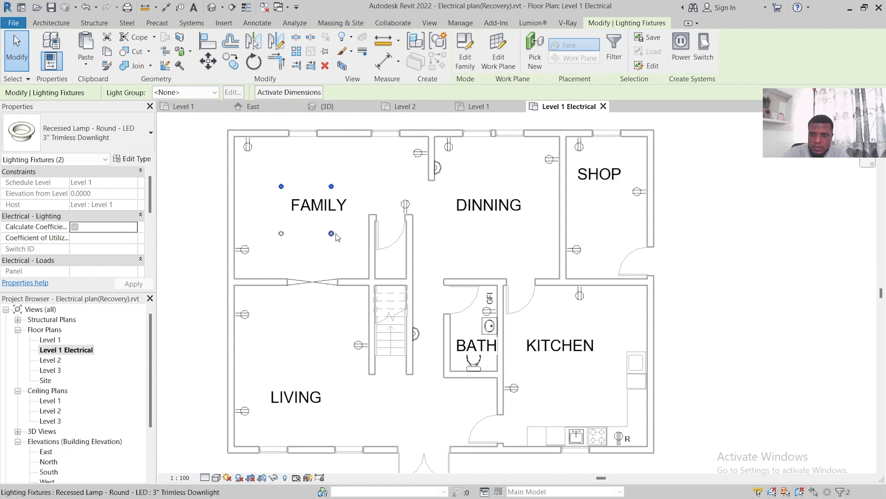
drag(344, 229, 282, 236)
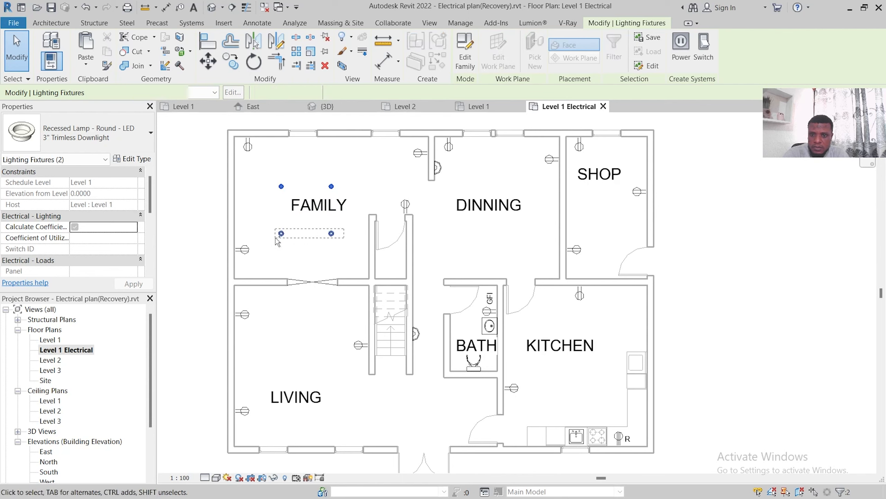
click(227, 68)
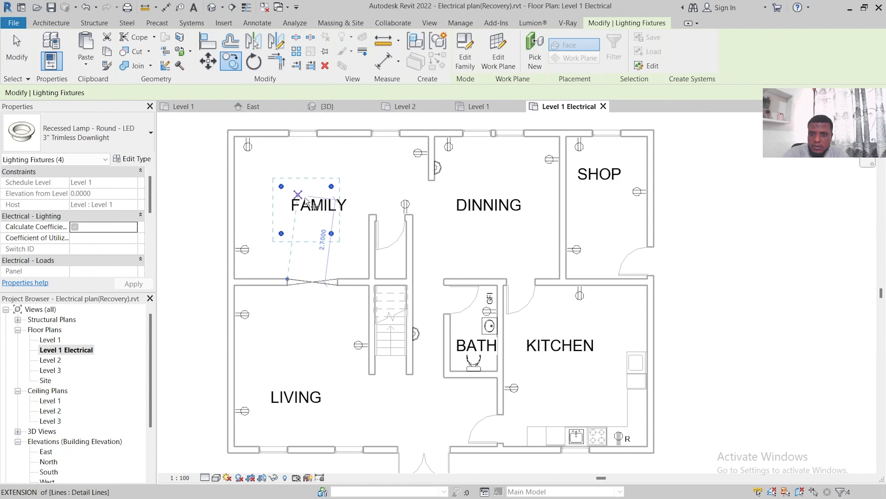
click(304, 229)
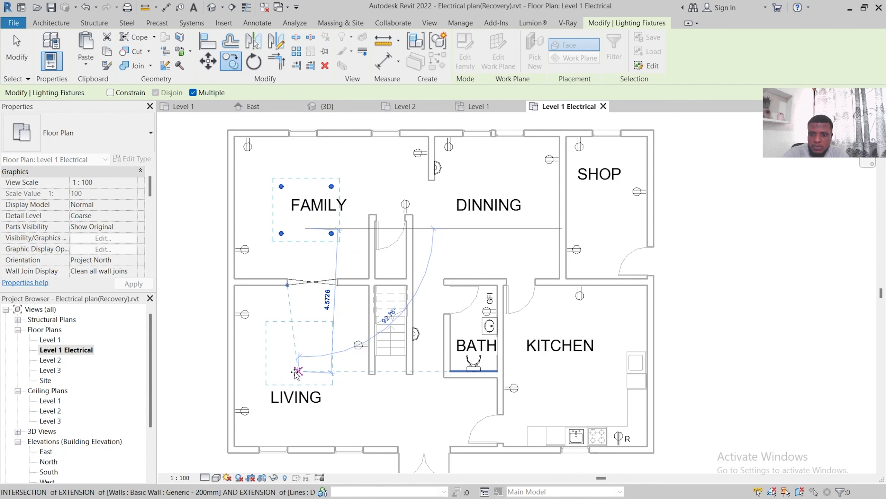
click(301, 379)
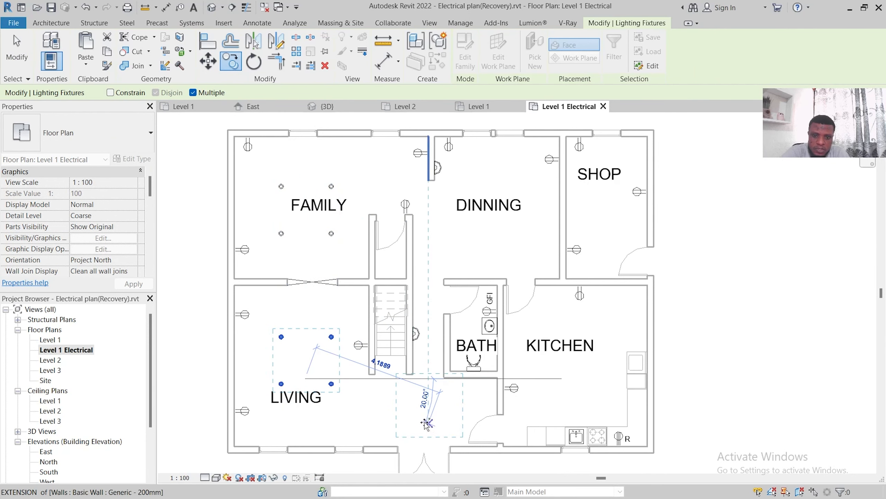
click(490, 228)
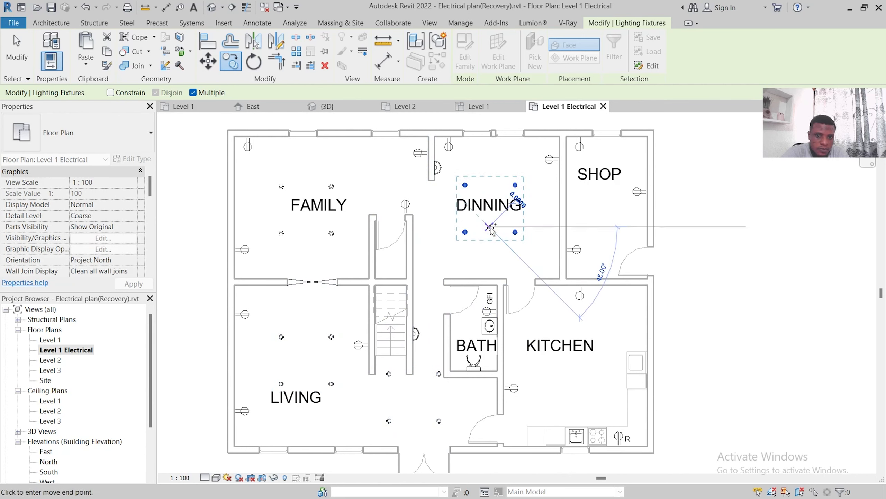
click(567, 378)
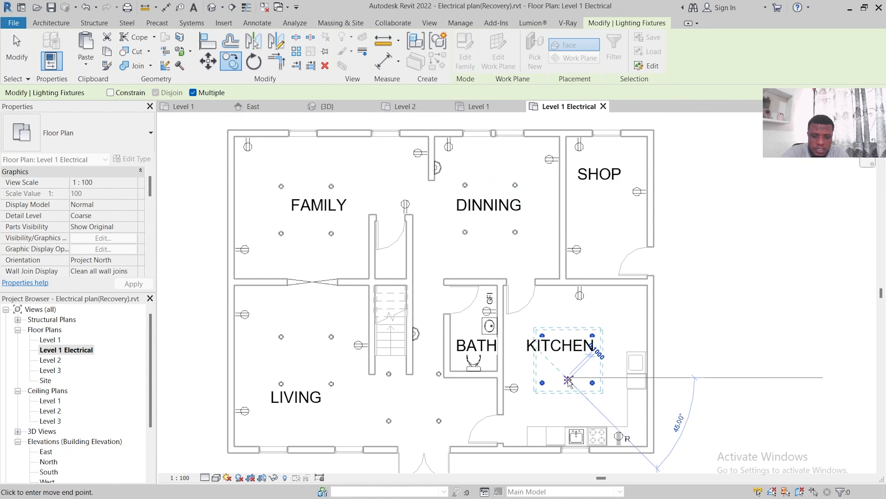
key(Escape)
key(Escape)
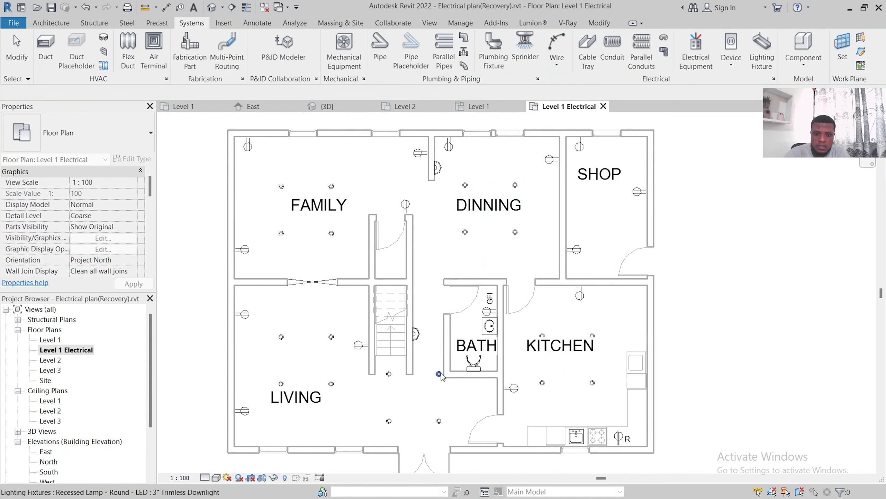
- Delete the two northern downlights of the set in the entrance area
click(440, 373)
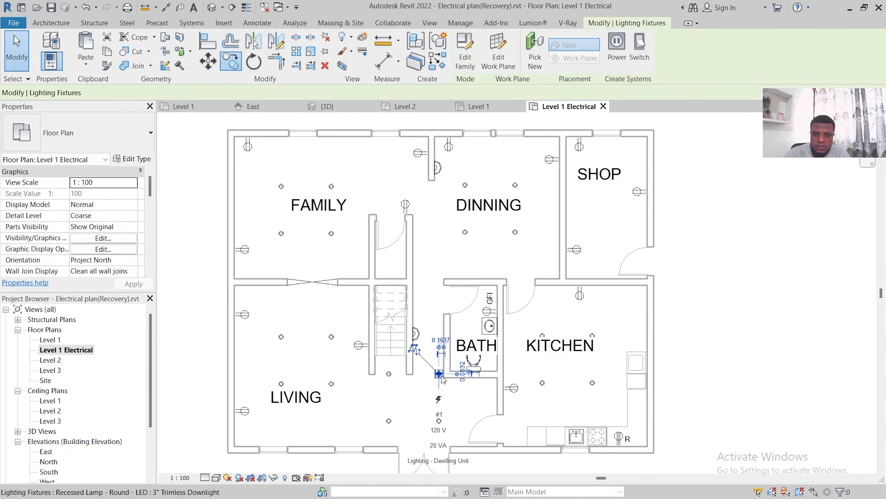
ctrl+click(389, 373)
key(Delete)
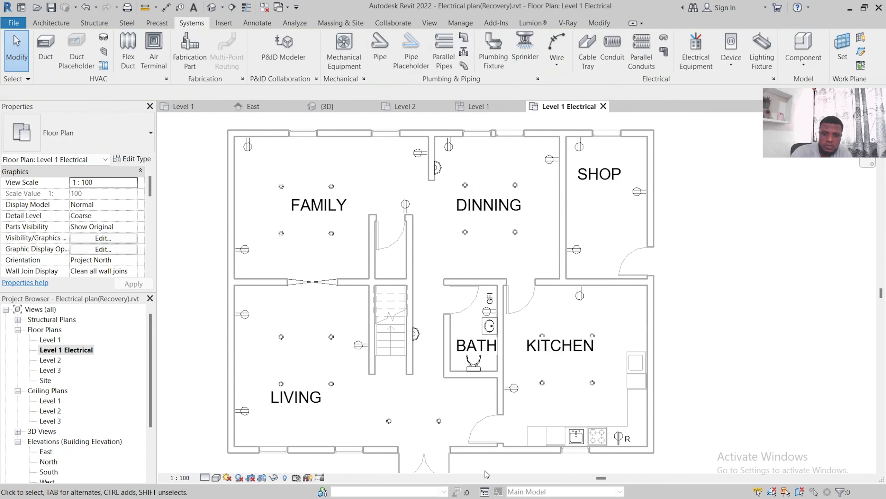
- Move one remaining entrance downlight into the hallway between the stairs and the bathroom, and align the other below it near the entrance door
drag(384, 431, 399, 411)
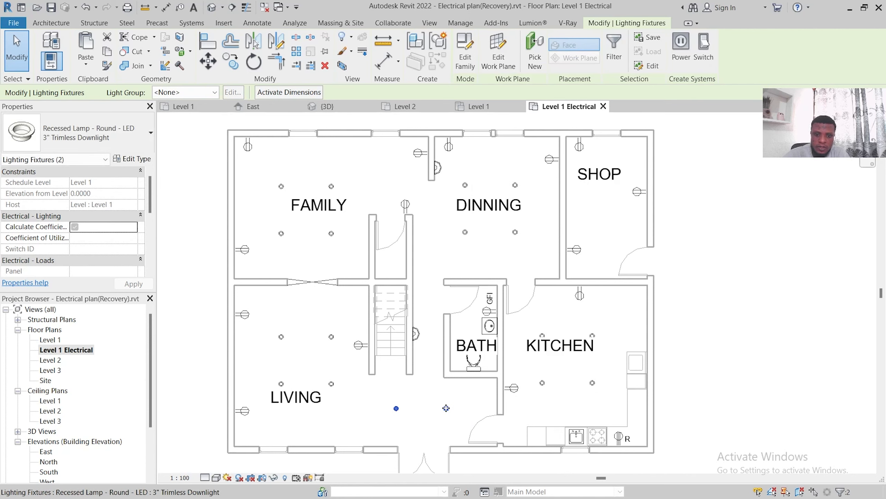
click(406, 414)
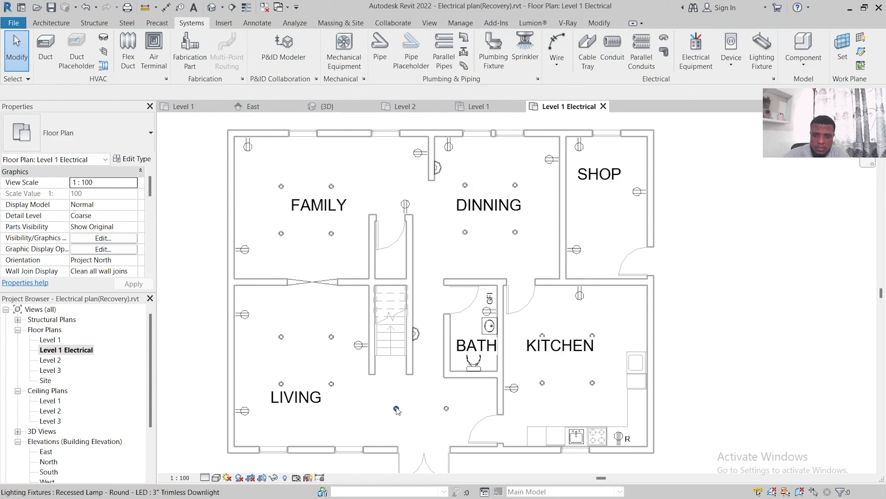
click(396, 409)
drag(397, 408, 430, 314)
click(447, 409)
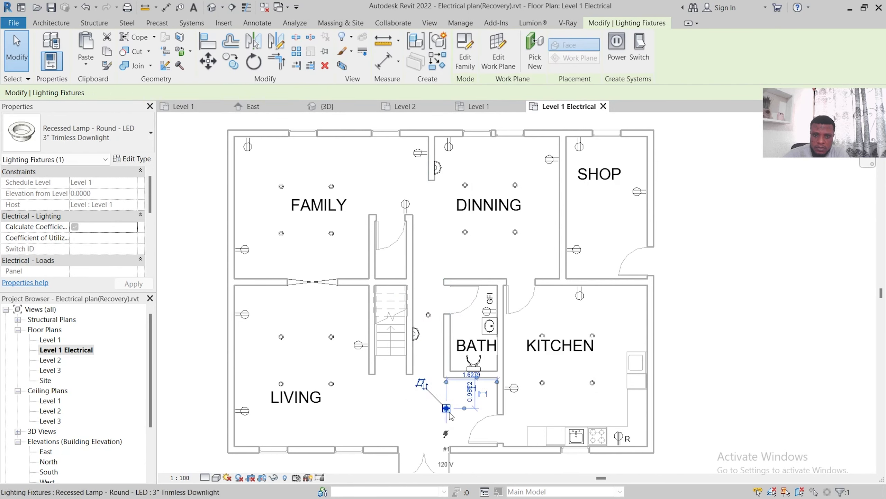
drag(447, 409, 426, 421)
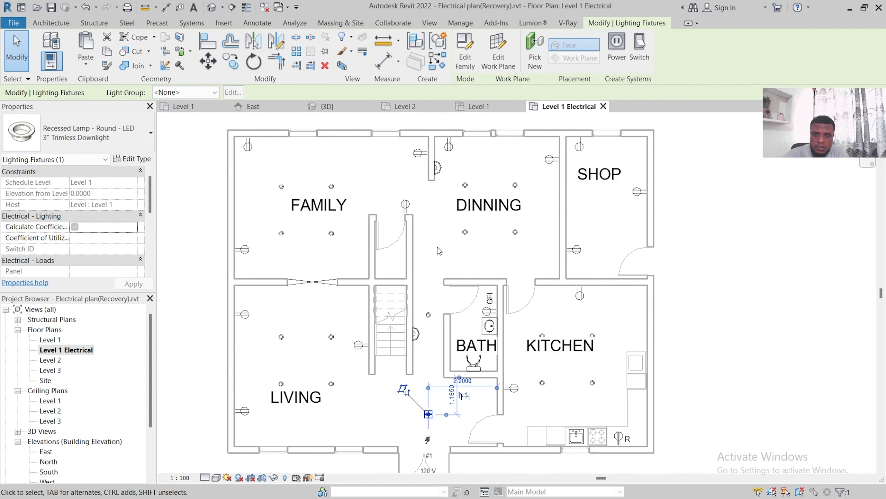
key(Escape)
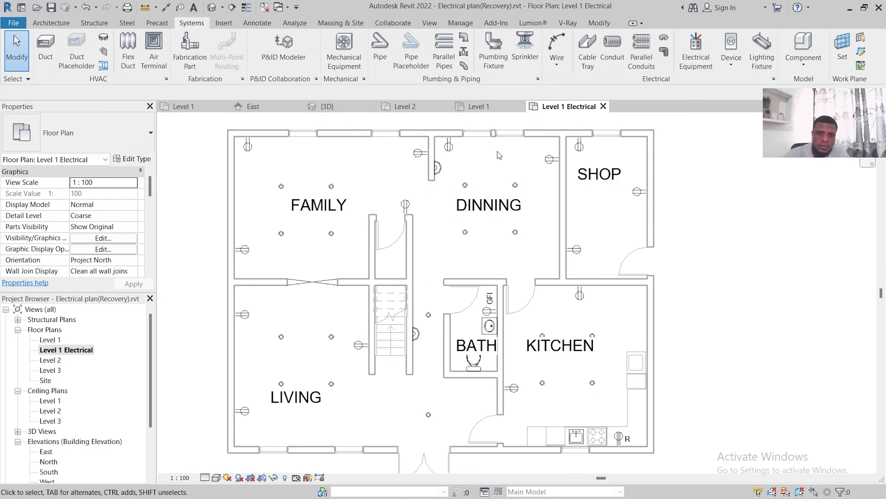
- Copy the dining room's two eastern downlights into the middle of the shop and create a switch system for the copies
click(517, 186)
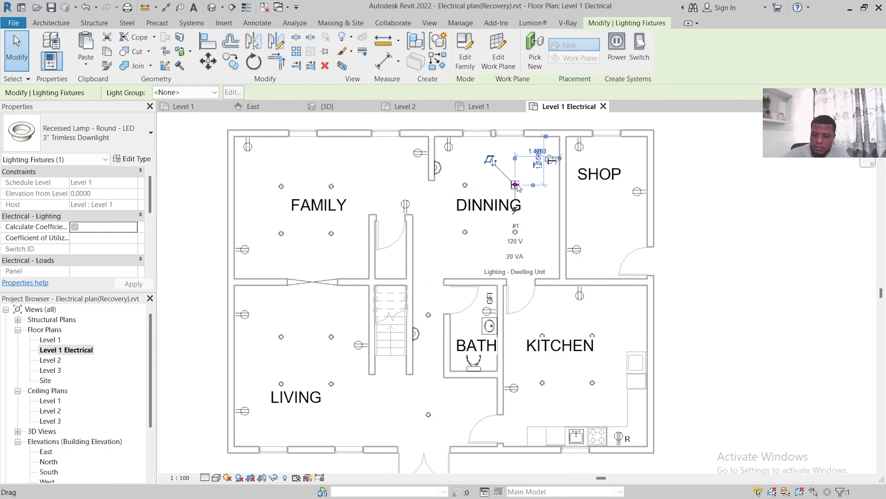
ctrl+click(519, 232)
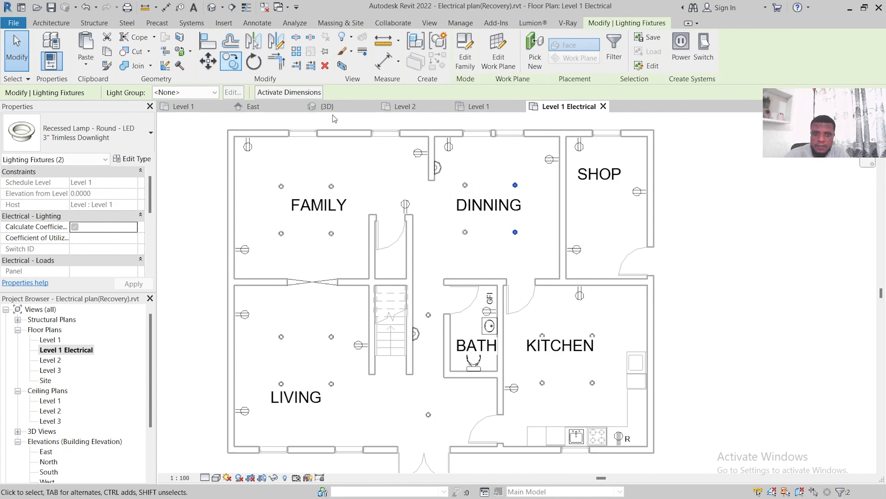
click(515, 232)
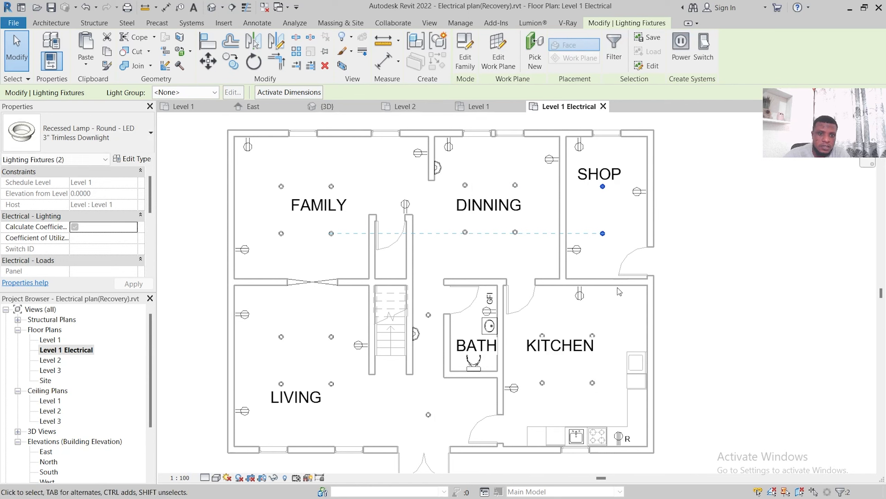
click(603, 233)
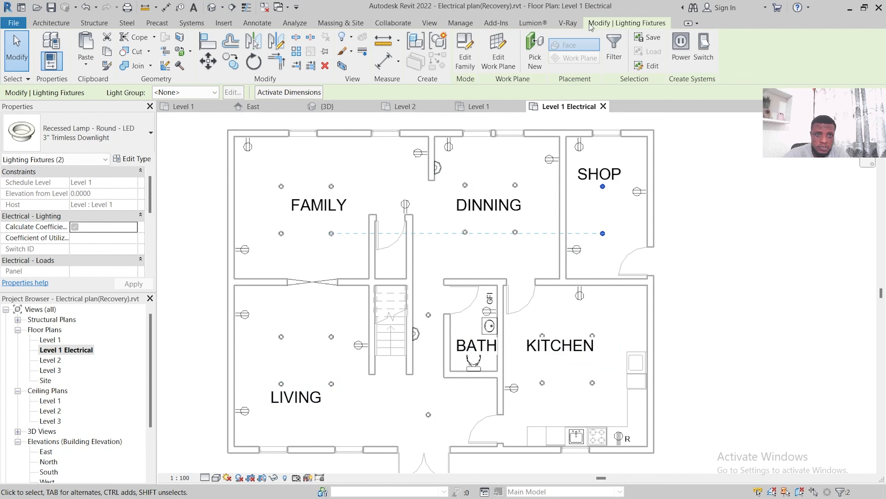
click(703, 49)
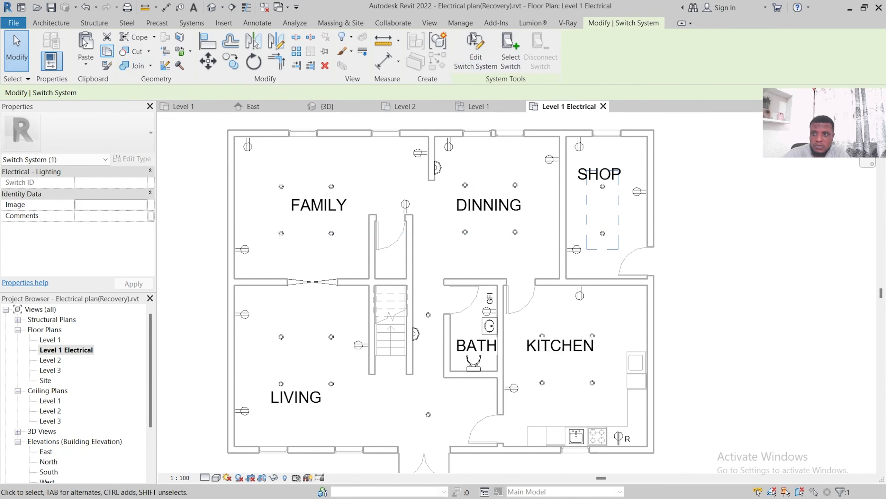
- Start loading a device family and browse the English-Imperial library through Electrical and Architectural to the Terminals folder
click(200, 23)
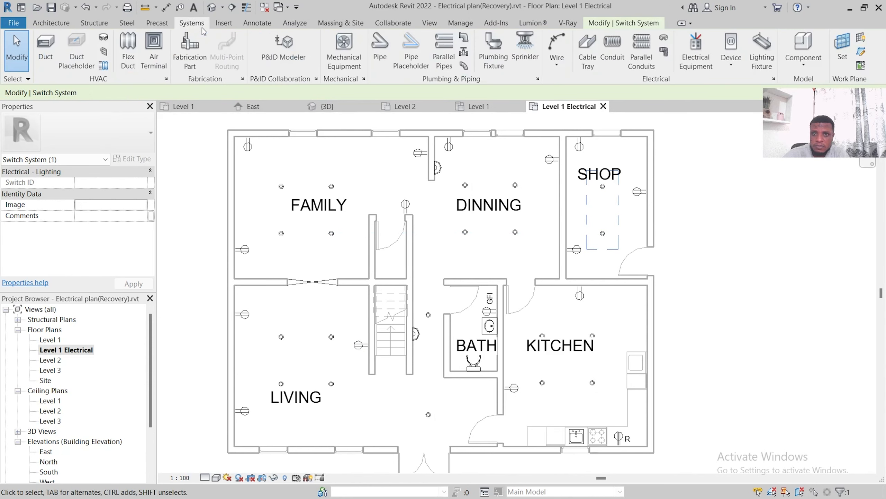
click(732, 44)
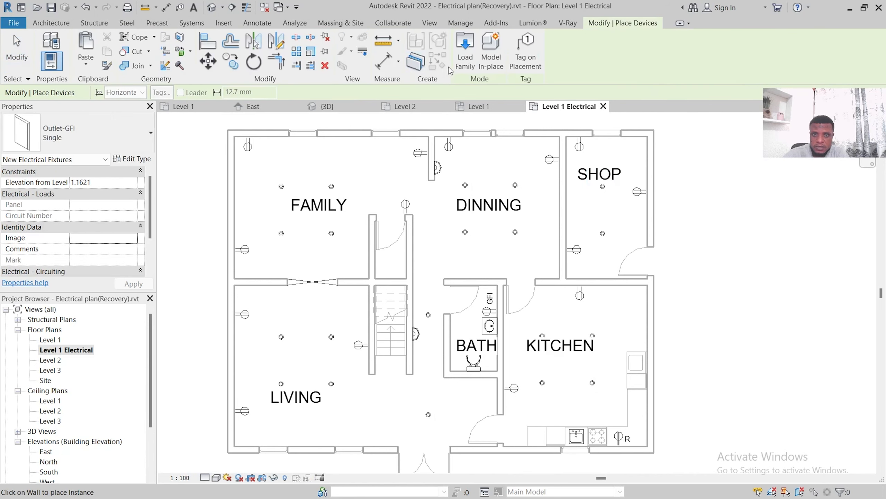
click(466, 52)
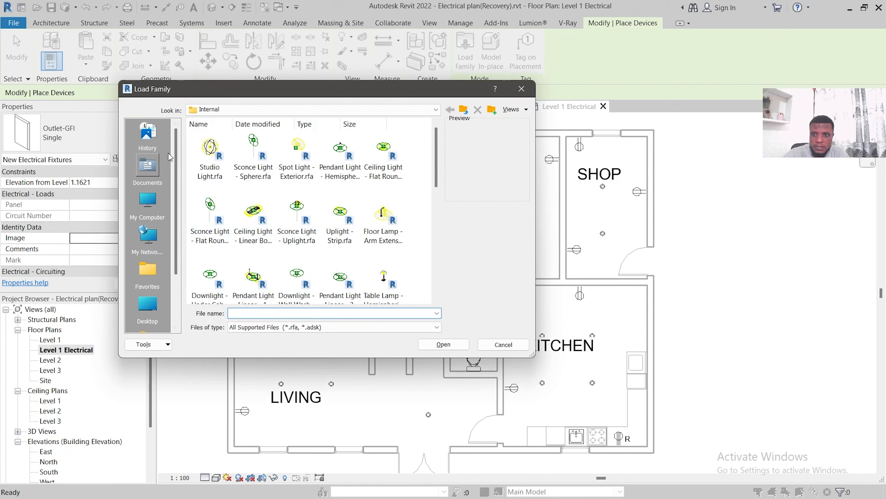
click(466, 110)
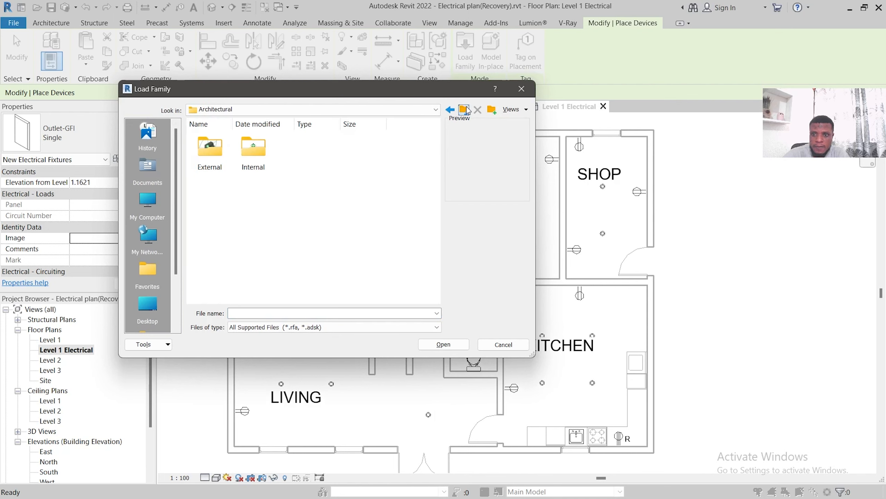
click(466, 110)
click(466, 110)
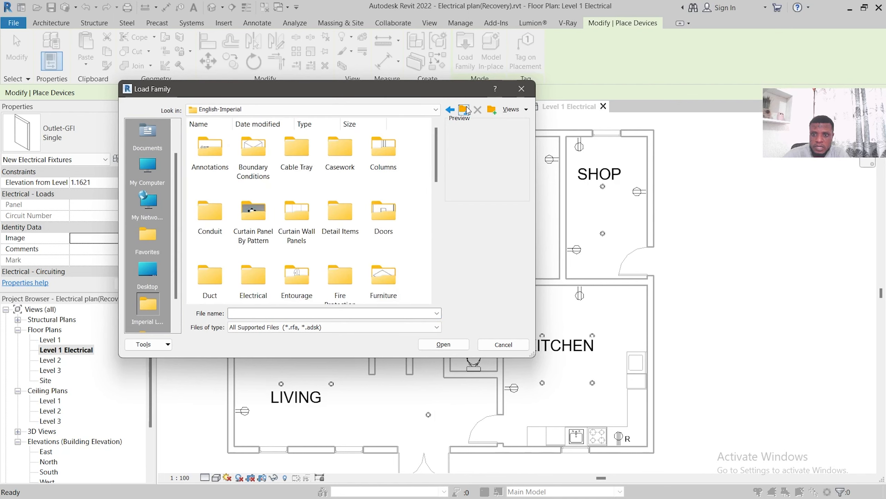
double_click(252, 283)
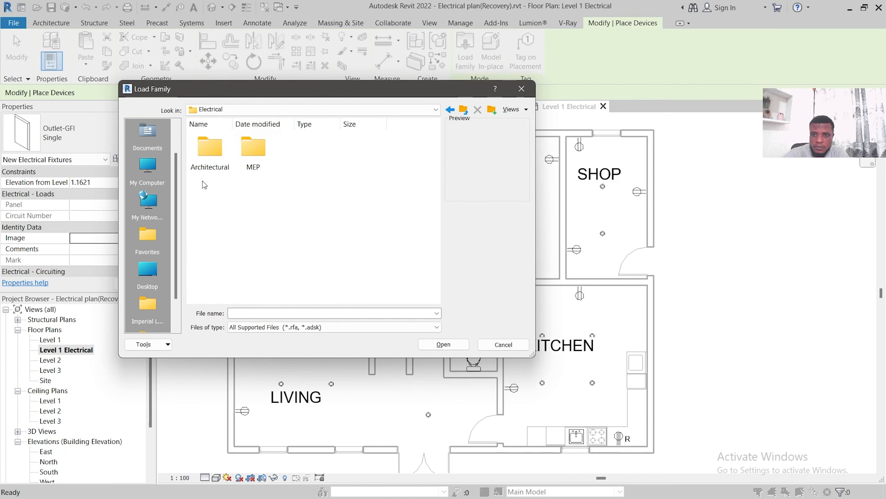
double_click(208, 164)
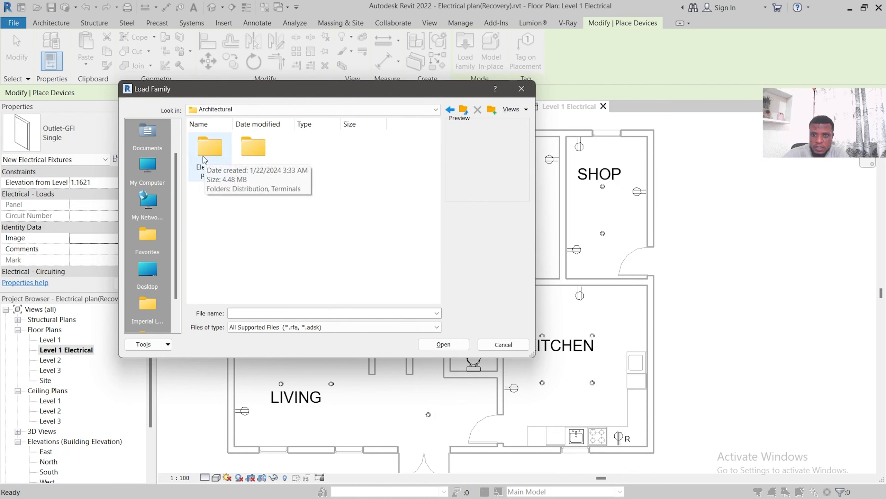
double_click(205, 160)
double_click(255, 154)
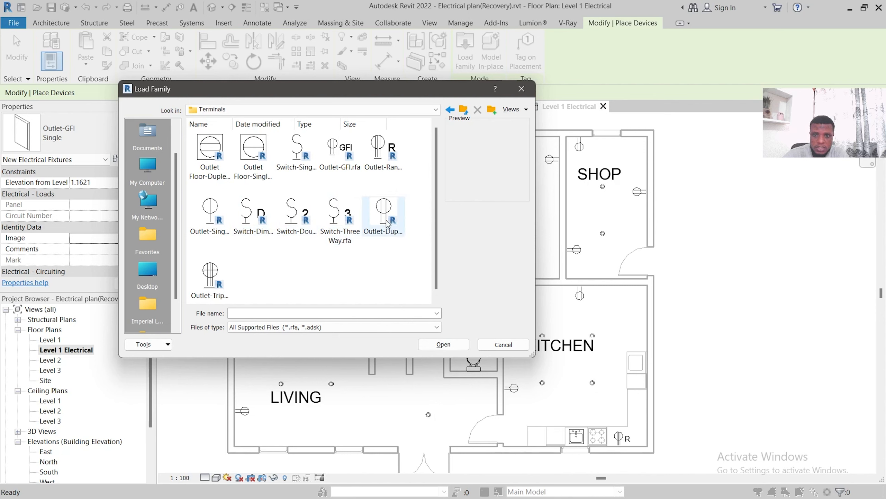
- Load the Switch-Single and Switch-Three Way families together from the Terminals folder
click(310, 164)
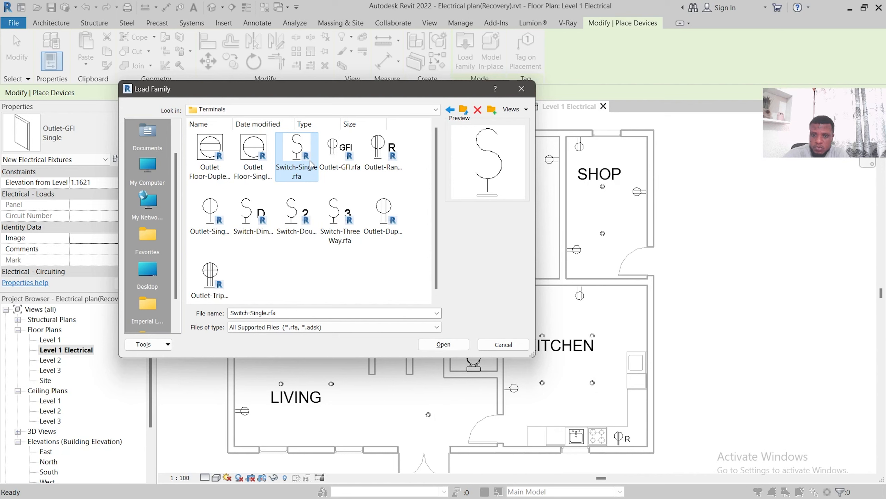
click(345, 223)
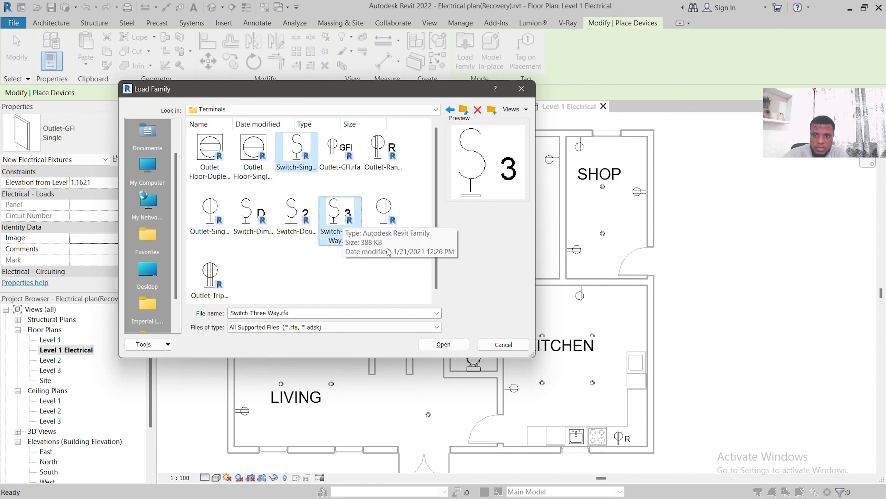
click(444, 344)
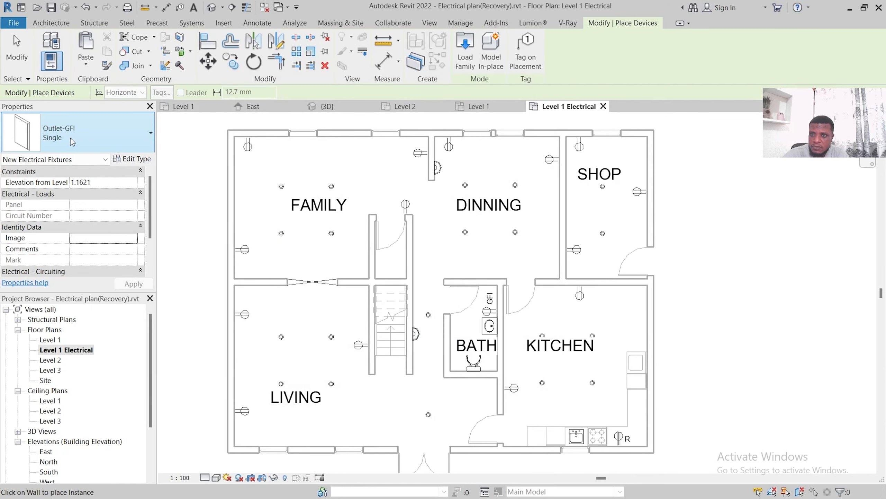
- Place Switch-Single devices on the south wall near the entrance, the dining room's west and north walls, and the hallway wall outside the bathroom
click(85, 130)
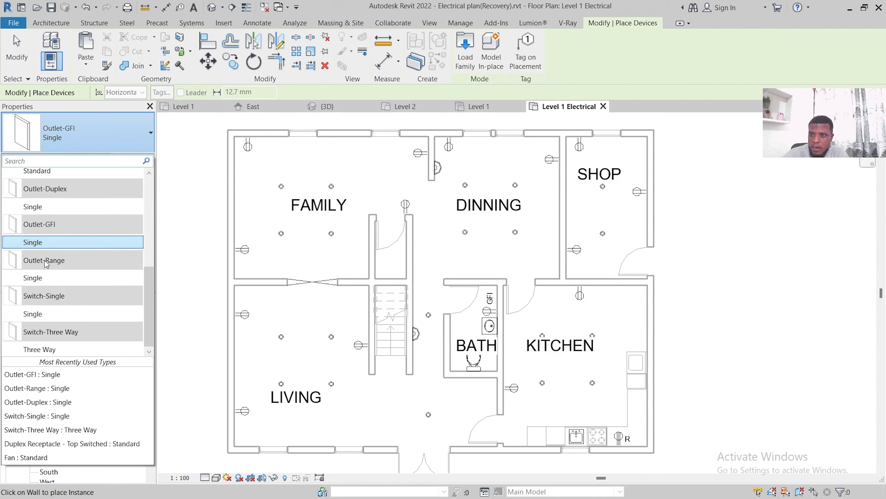
click(77, 313)
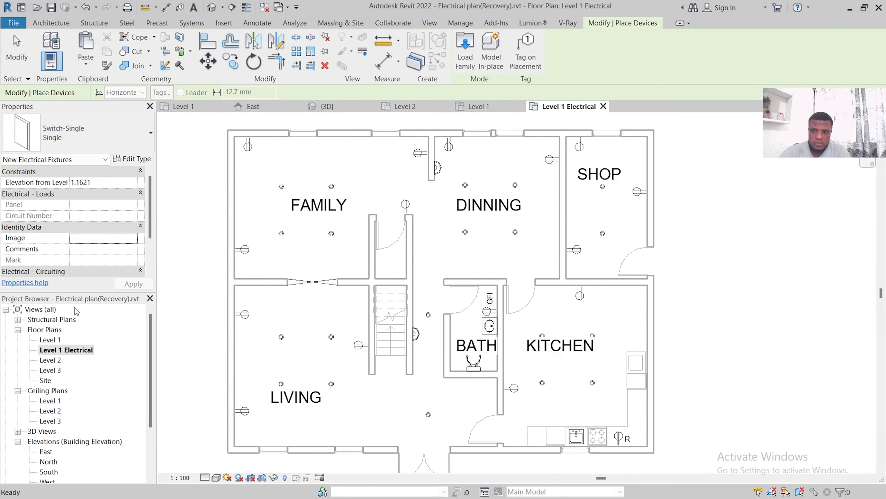
click(390, 441)
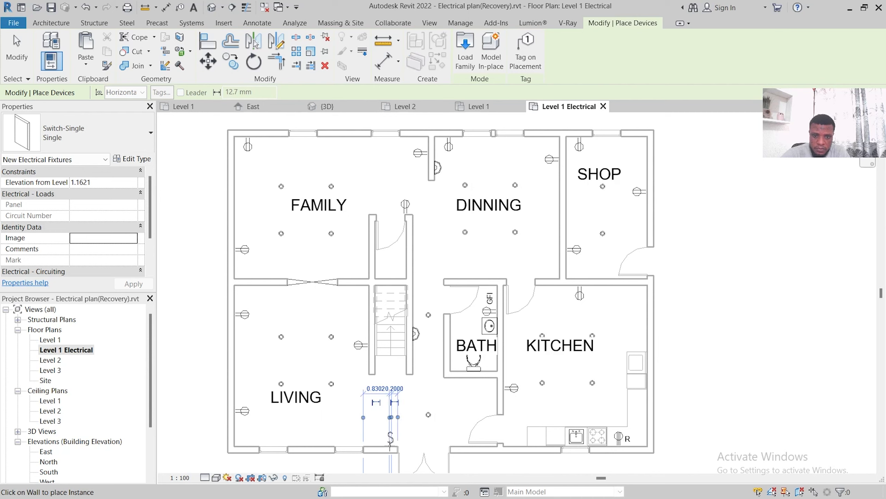
click(415, 232)
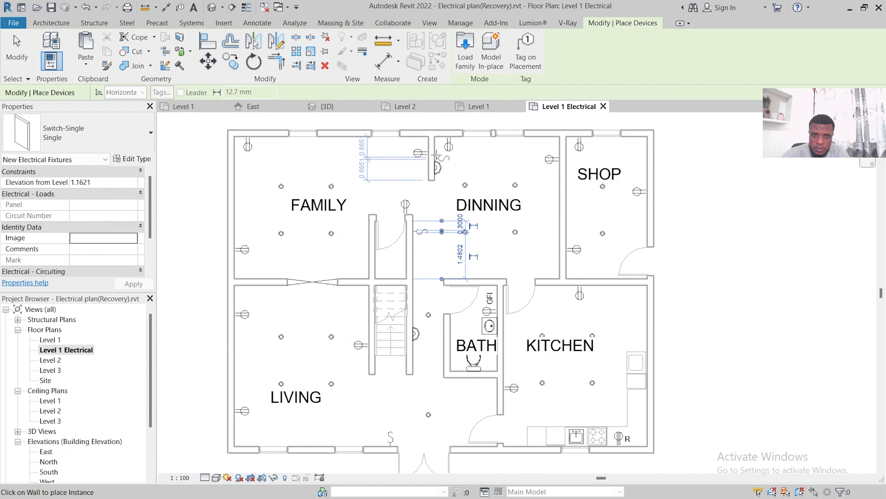
click(460, 139)
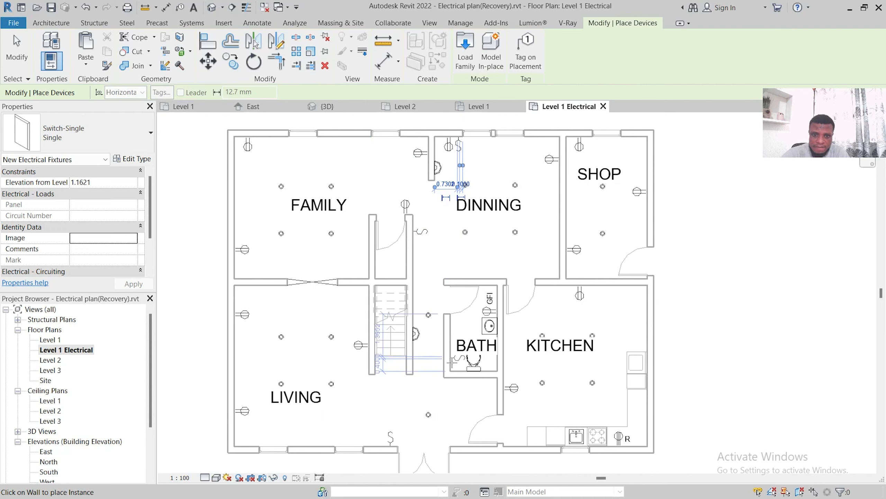
click(441, 325)
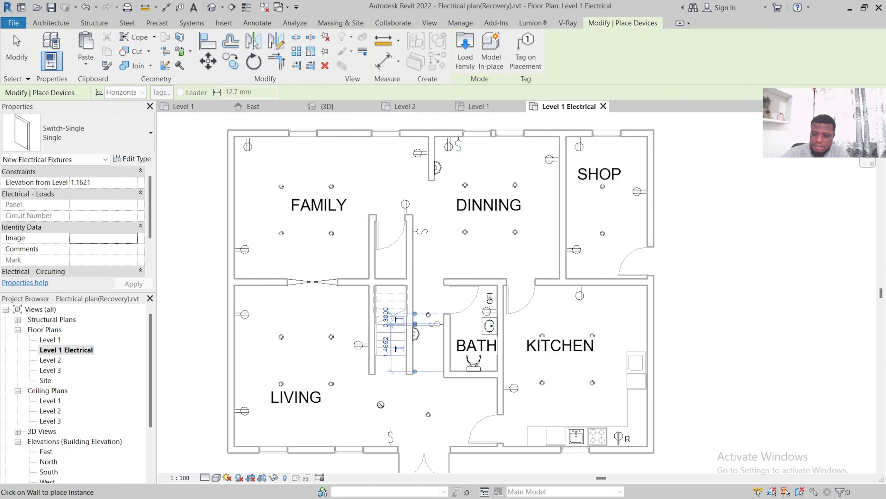
key(Escape)
key(Escape)
- Copy the downlight near the entrance door into the bathroom
click(429, 414)
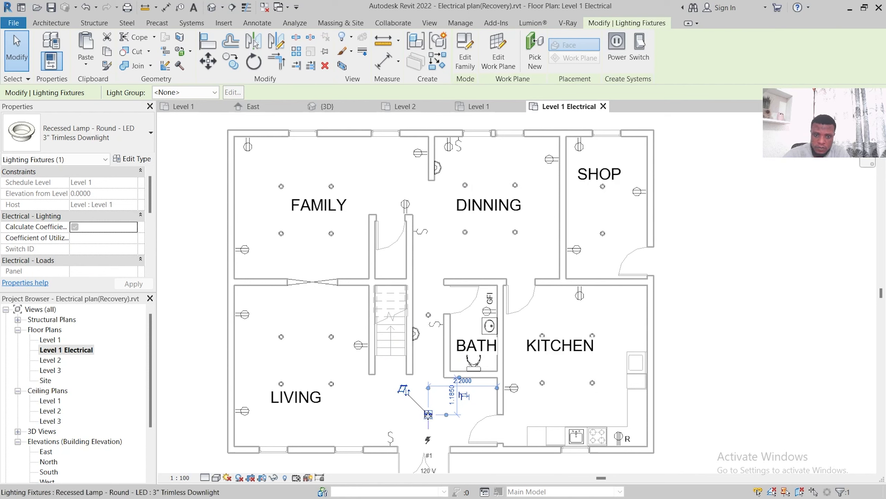
ctrl+drag(471, 374, 472, 327)
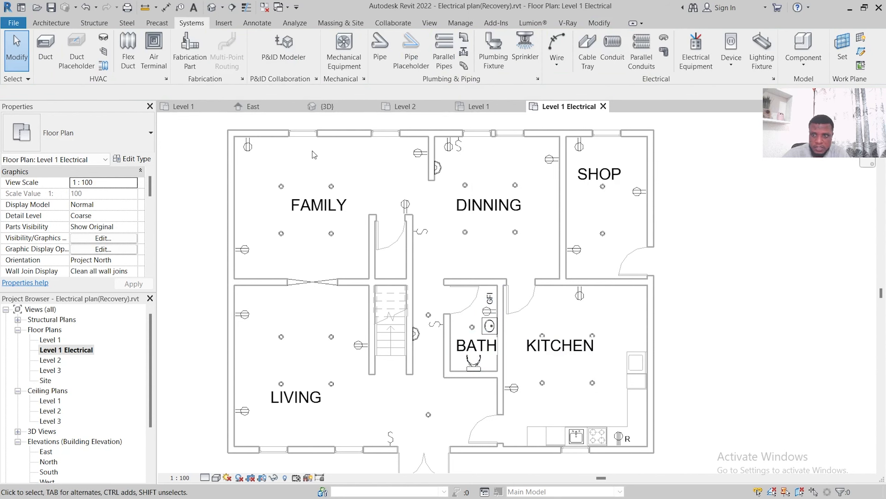
- Place Switch-Three Way devices on the family room's east and south walls and on the living room's north and south walls
click(731, 44)
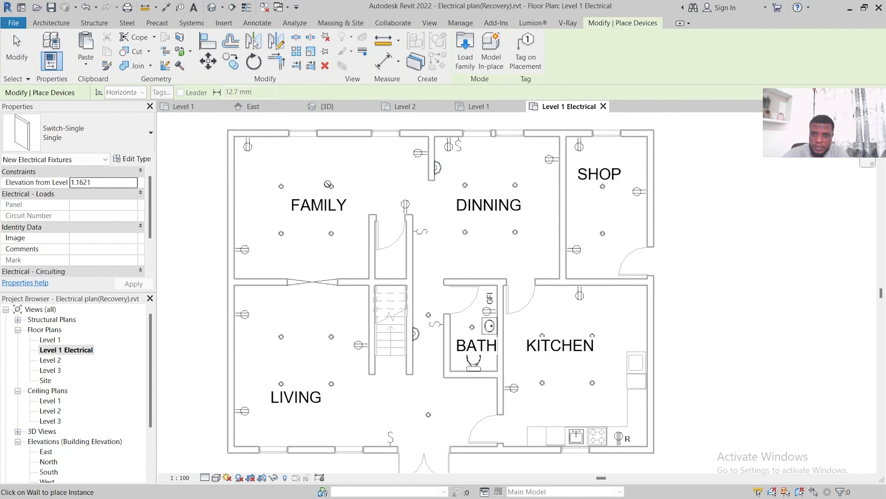
click(112, 138)
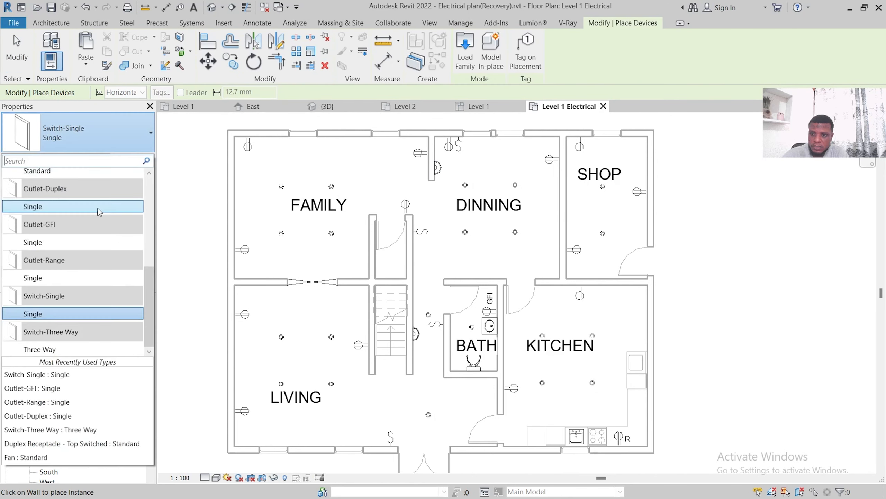
click(47, 350)
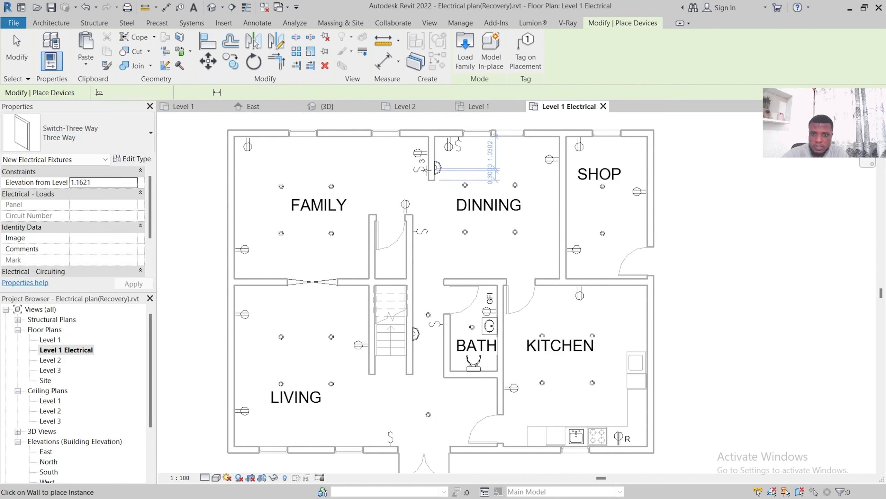
click(426, 170)
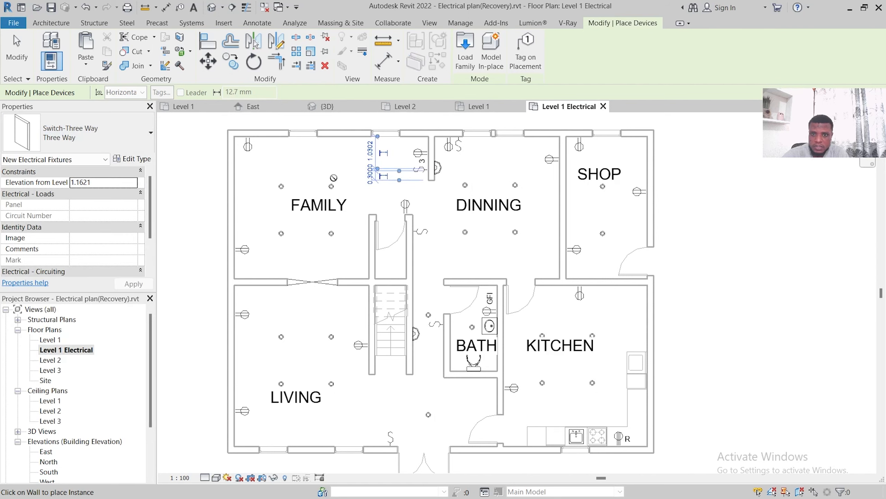
click(348, 279)
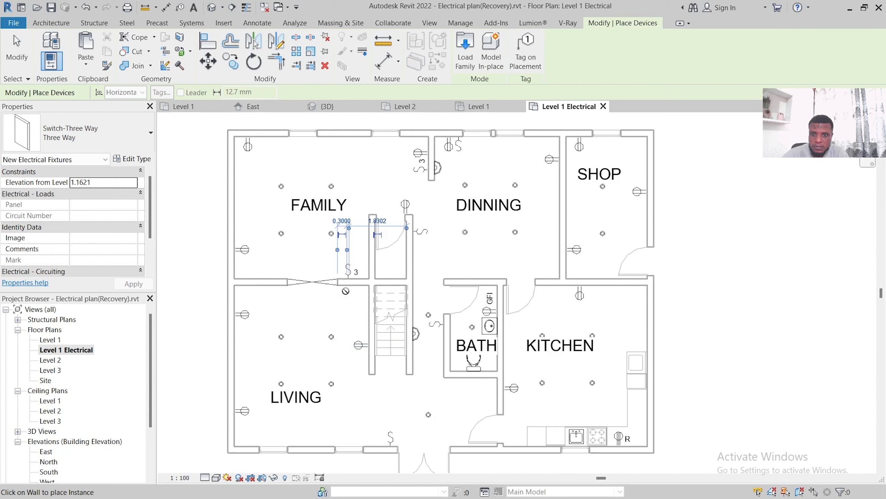
click(345, 288)
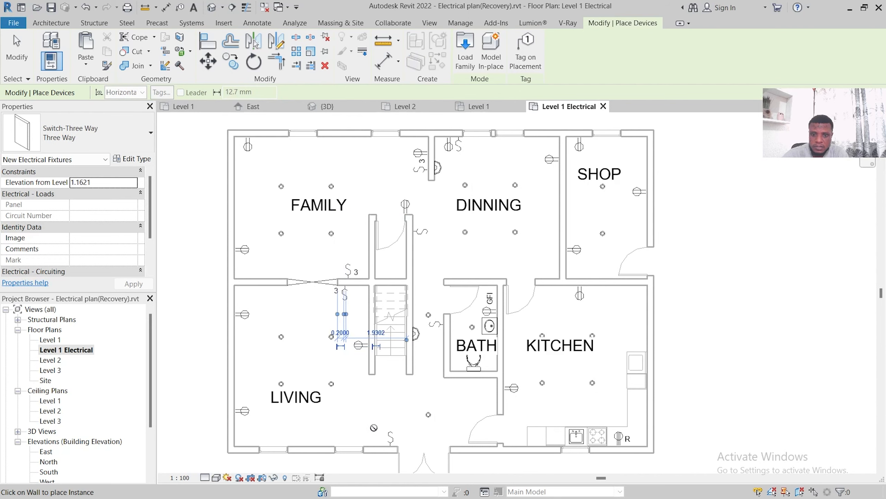
click(372, 446)
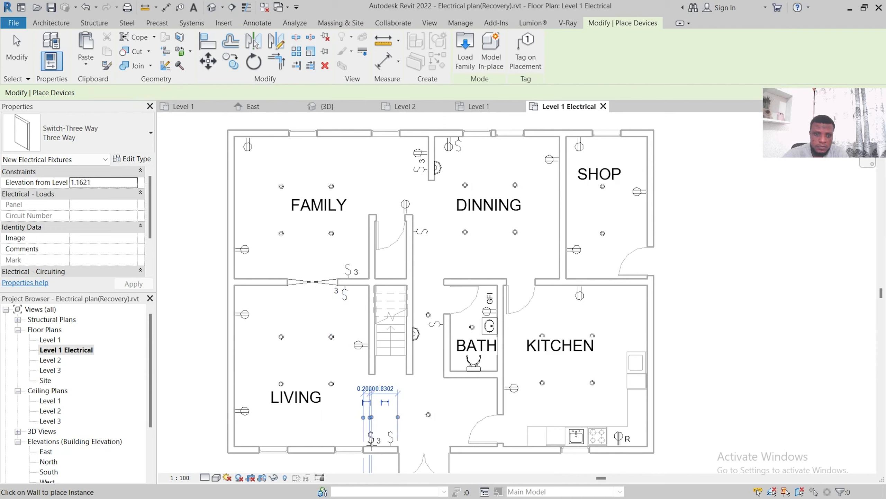
- Place three-way switches on the kitchen's west and north walls, the dining room's south and west walls, and the shop's east wall by the door
click(510, 408)
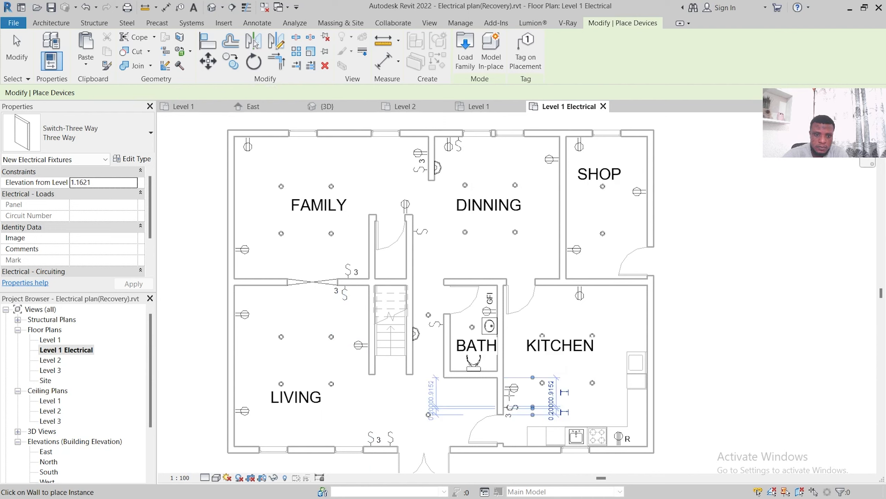
click(548, 287)
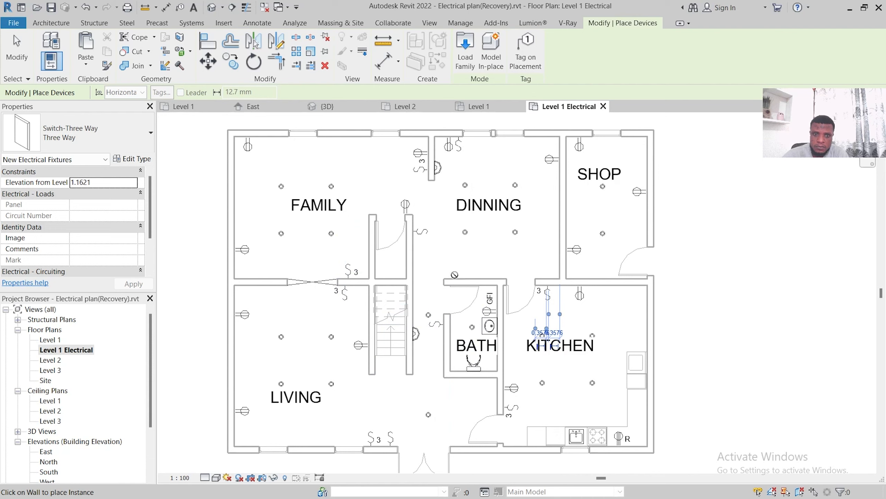
click(542, 276)
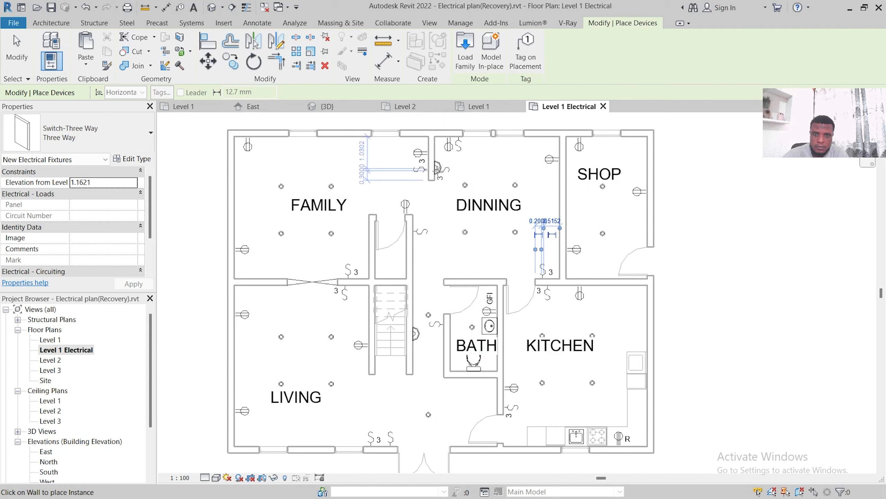
click(441, 176)
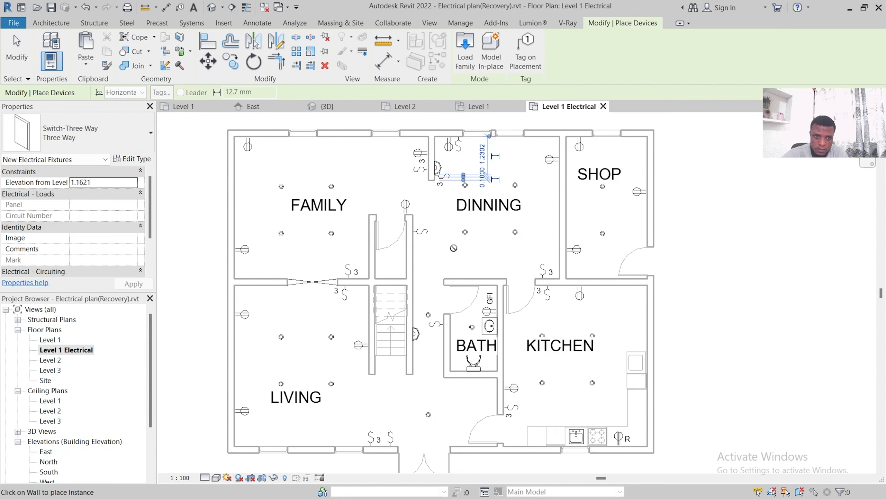
click(645, 230)
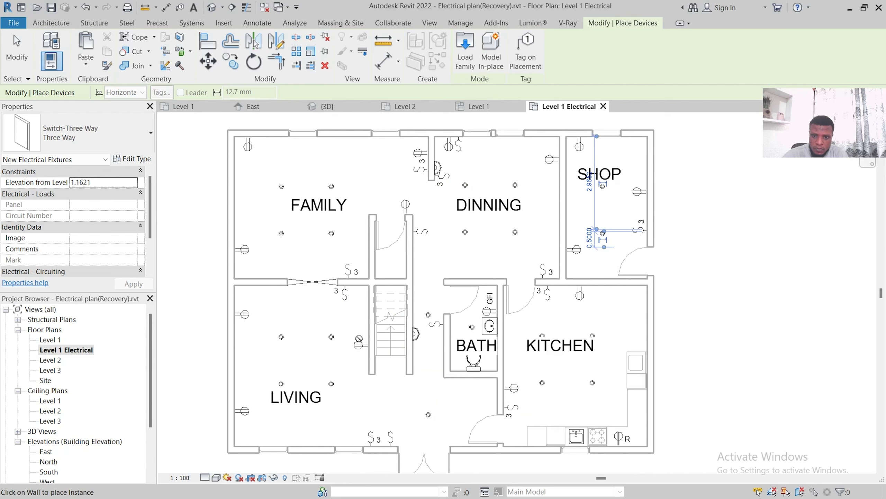
click(405, 290)
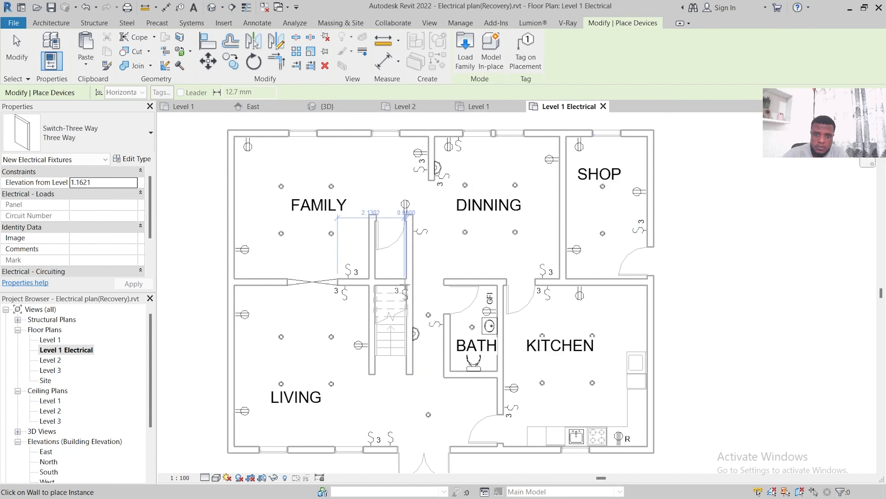
key(Escape)
key(Escape)
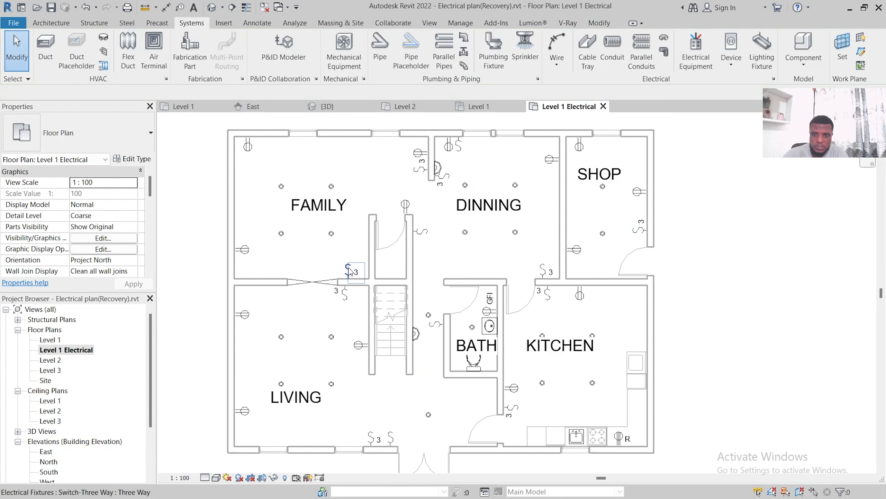
- Draw arc wires from the family room's east-wall three-way switch to the northeast downlight and from there to the northwest downlight
click(566, 43)
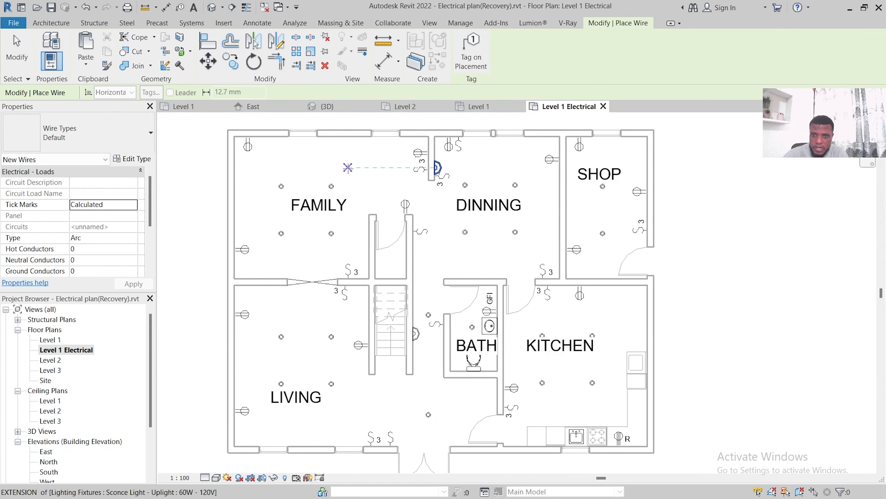
scroll(412, 160, up, 3)
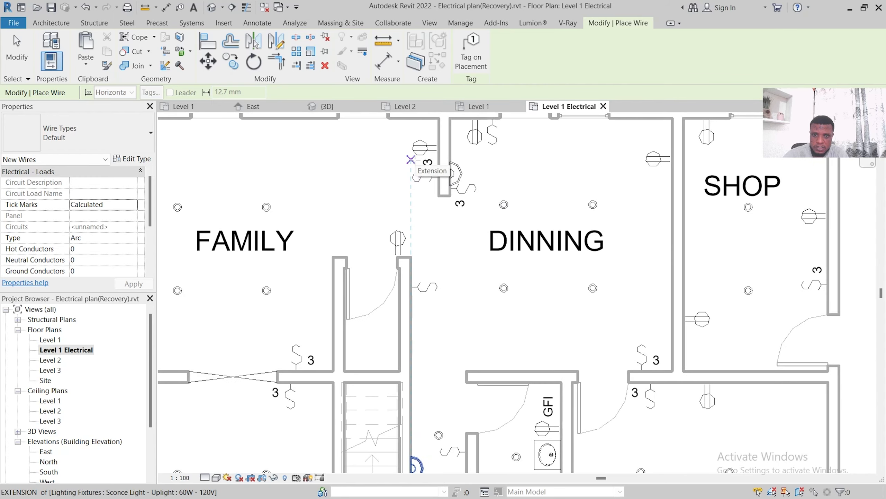
click(416, 179)
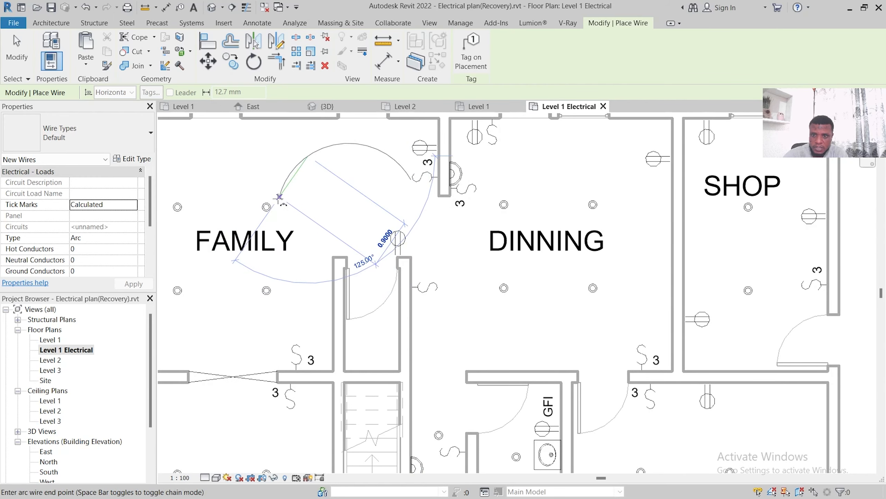
click(265, 206)
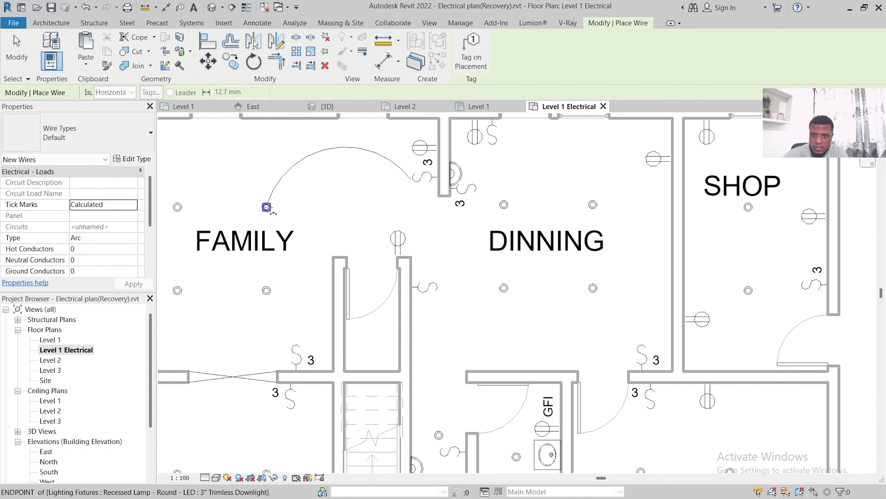
middle_drag(274, 221, 344, 225)
click(336, 211)
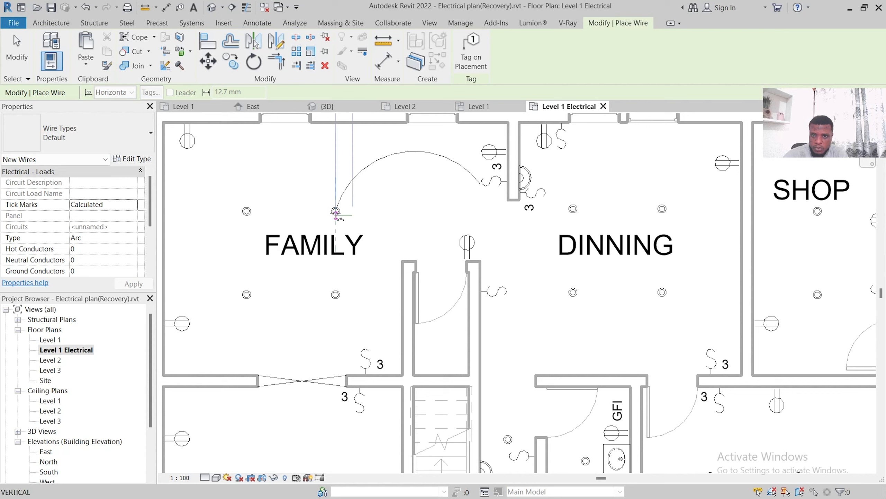
click(290, 178)
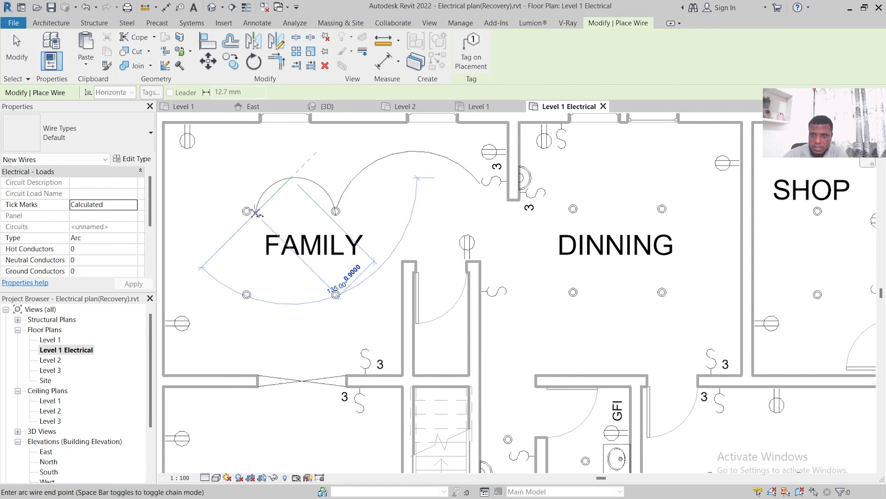
click(248, 210)
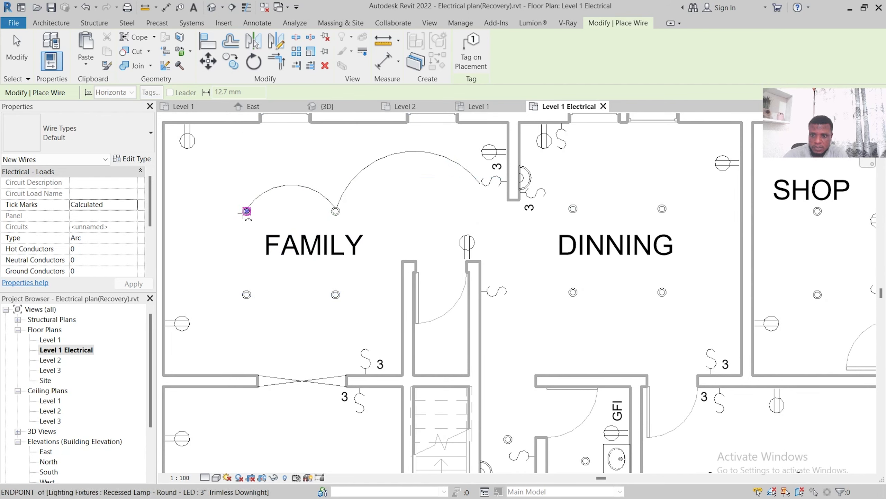
- Wire the family room's northwest downlight through the southwest and southeast downlights to the three-way switch on the south wall
click(247, 211)
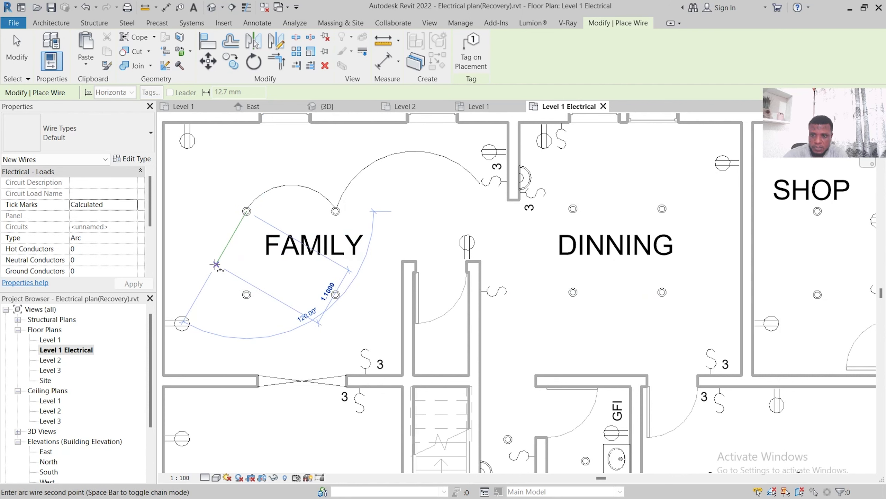
click(245, 294)
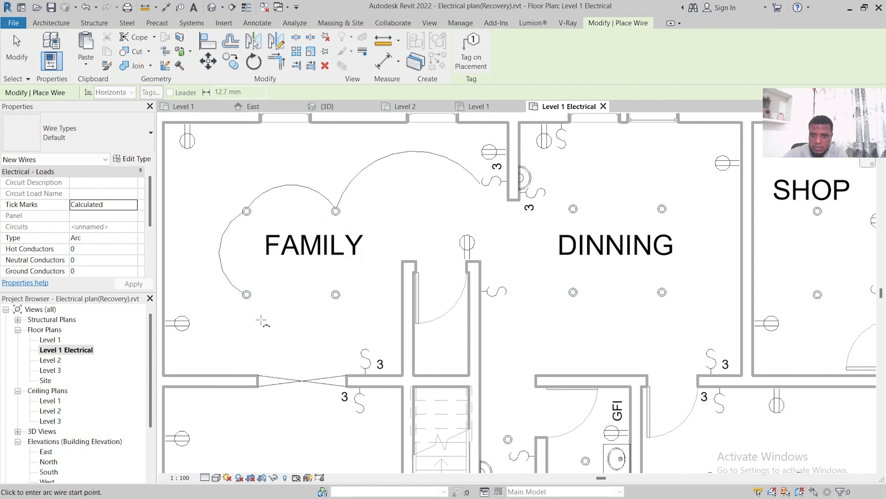
click(245, 295)
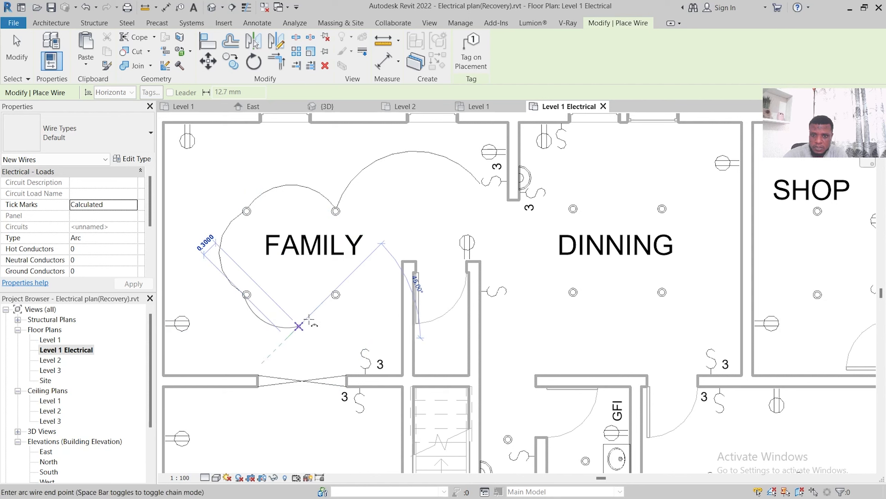
click(336, 294)
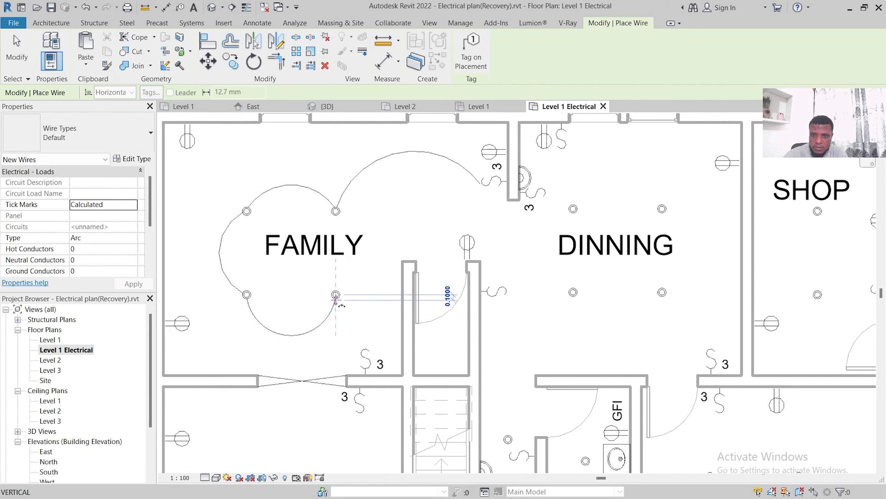
click(383, 312)
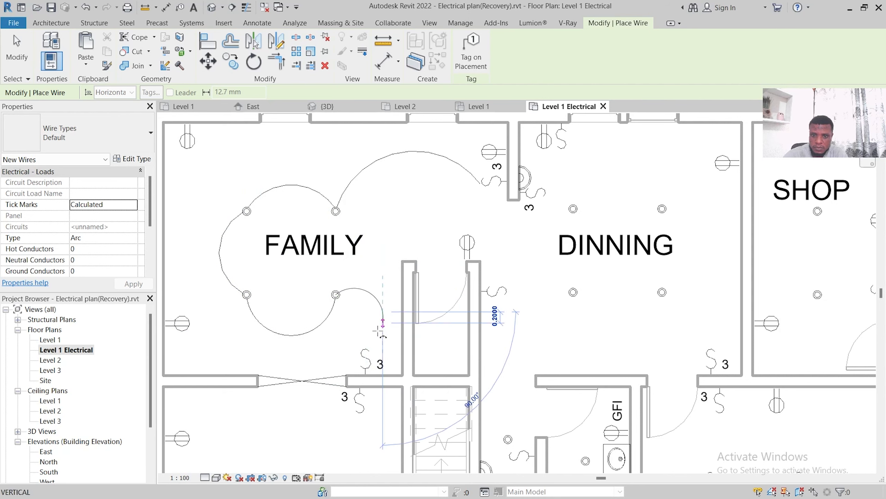
click(365, 348)
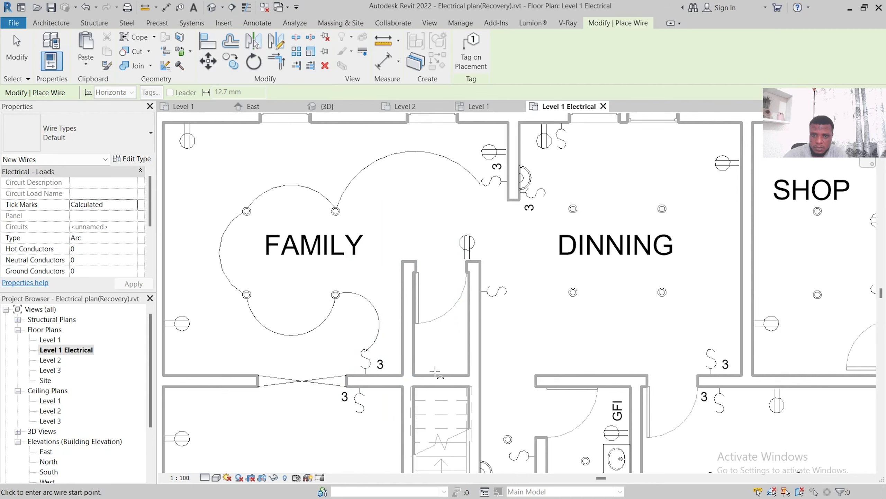
- Draw arc wires from the living room's north-wall three-way switch to the northeast downlight and on to the northwest downlight
middle_drag(322, 287, 484, 204)
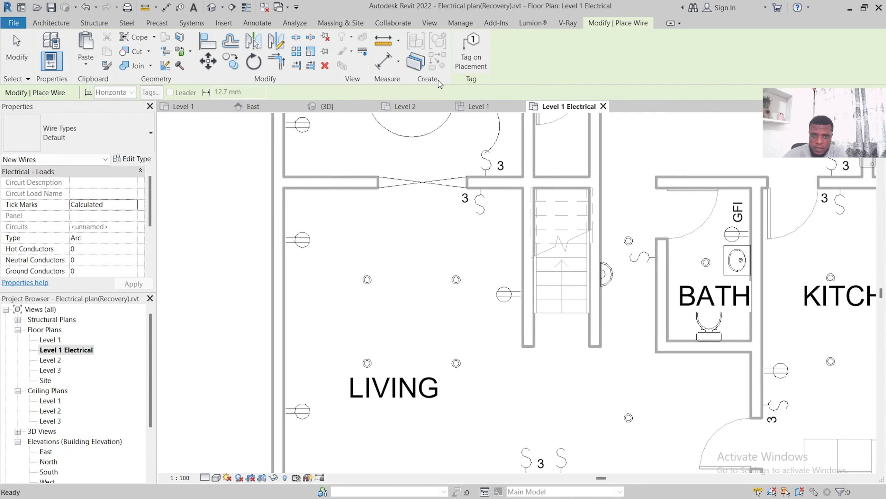
click(479, 205)
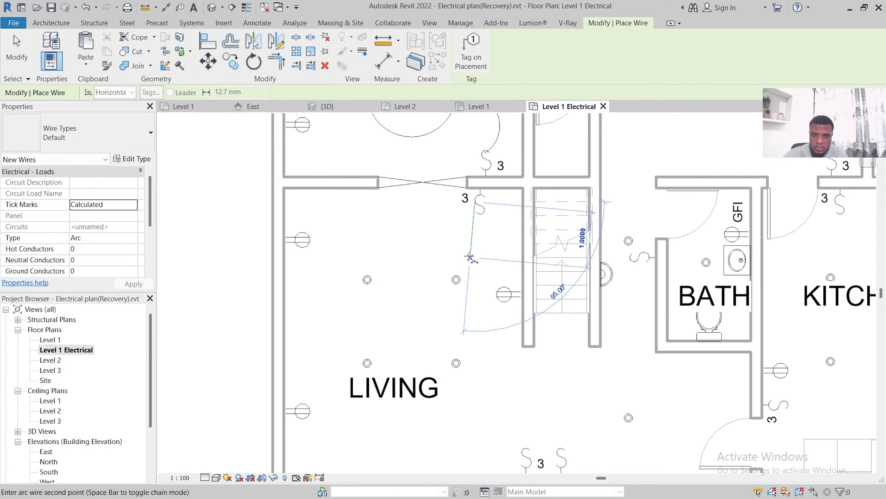
click(470, 257)
click(455, 278)
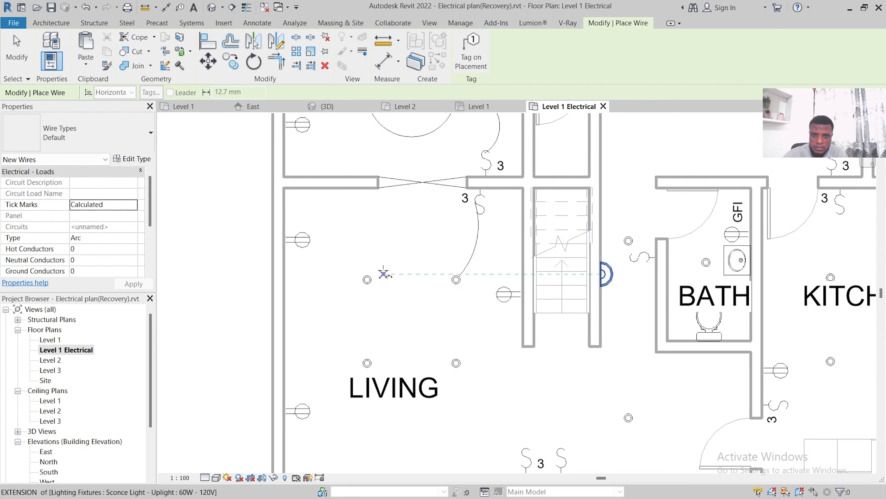
click(456, 280)
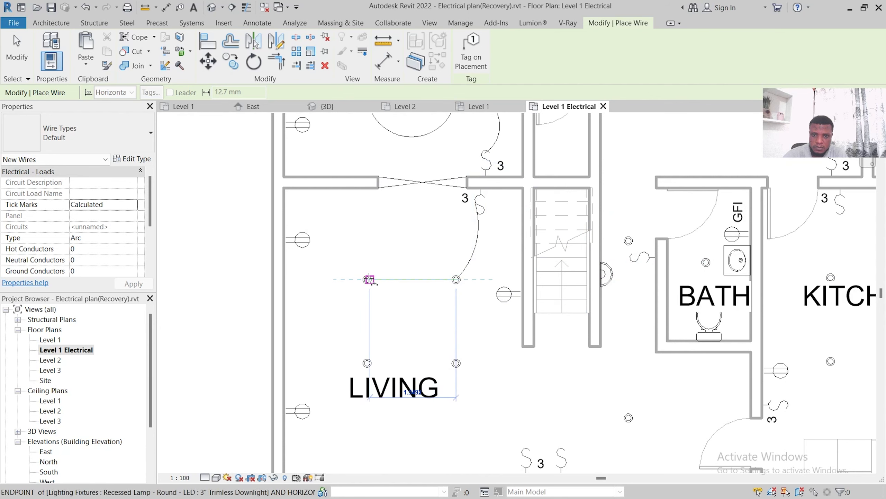
click(389, 241)
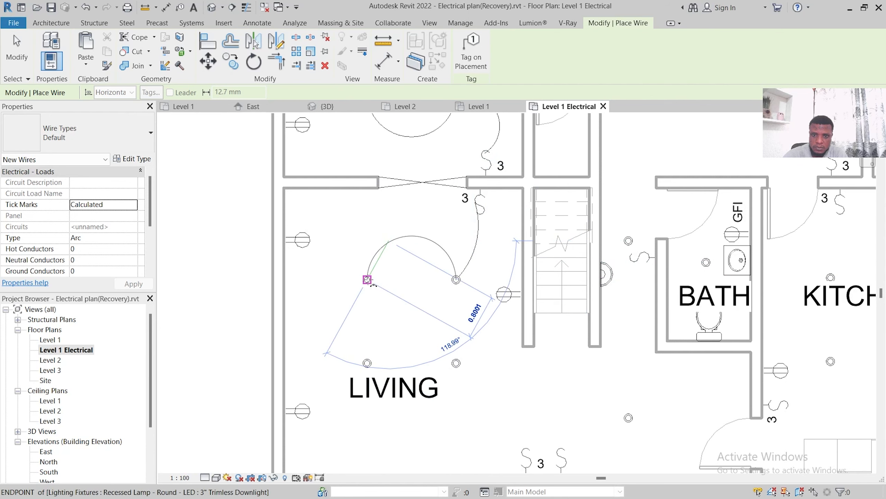
click(367, 279)
- Wire the living room's northwest downlight through the southwest and southeast downlights to the three-way switch on the south wall
click(456, 364)
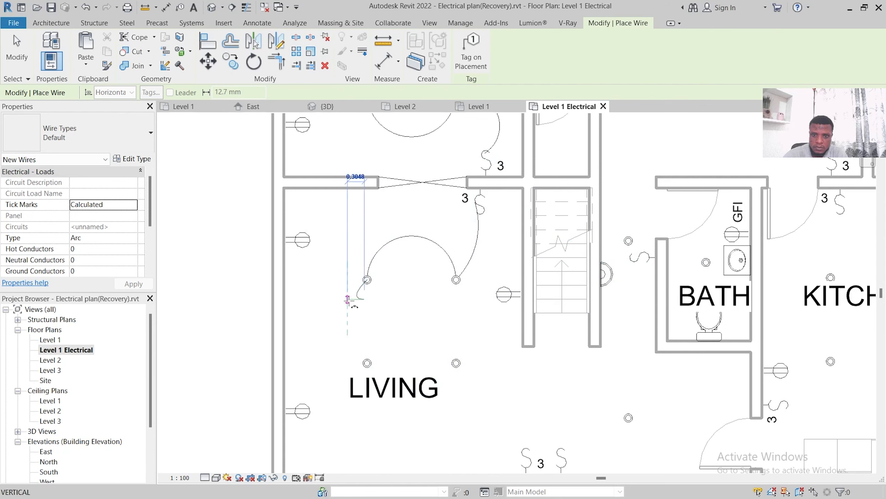
click(367, 363)
click(367, 363)
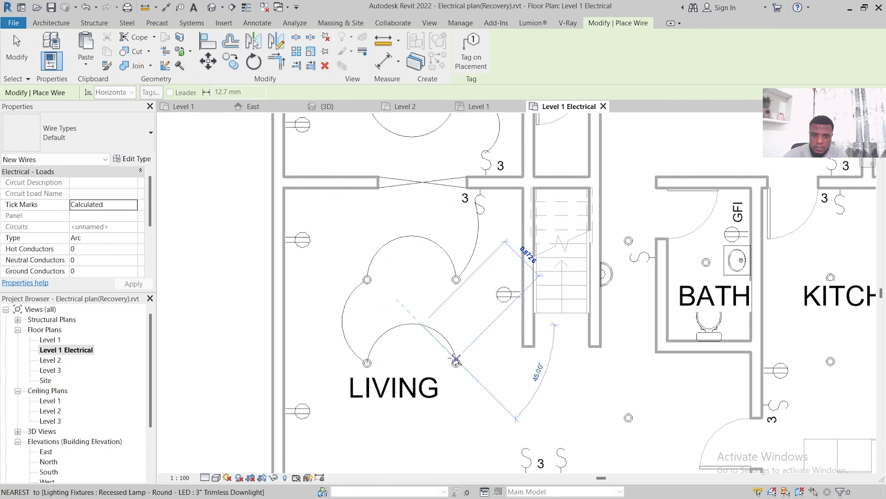
click(456, 362)
click(455, 361)
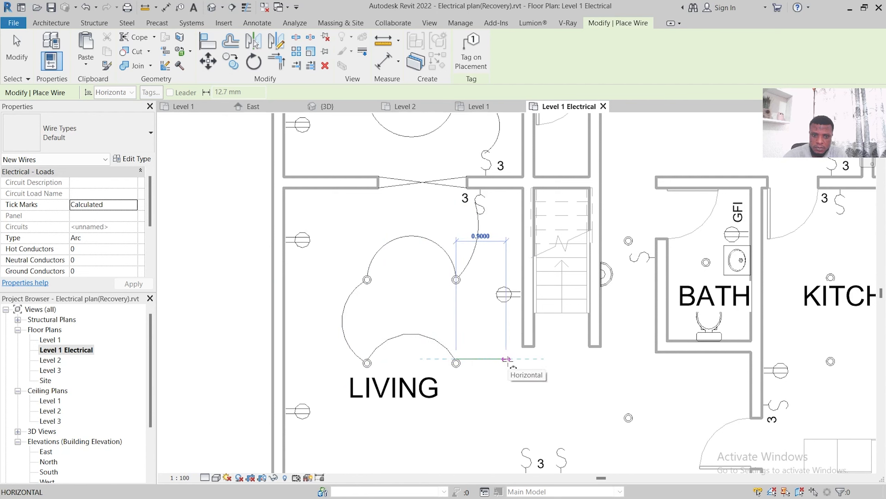
click(526, 462)
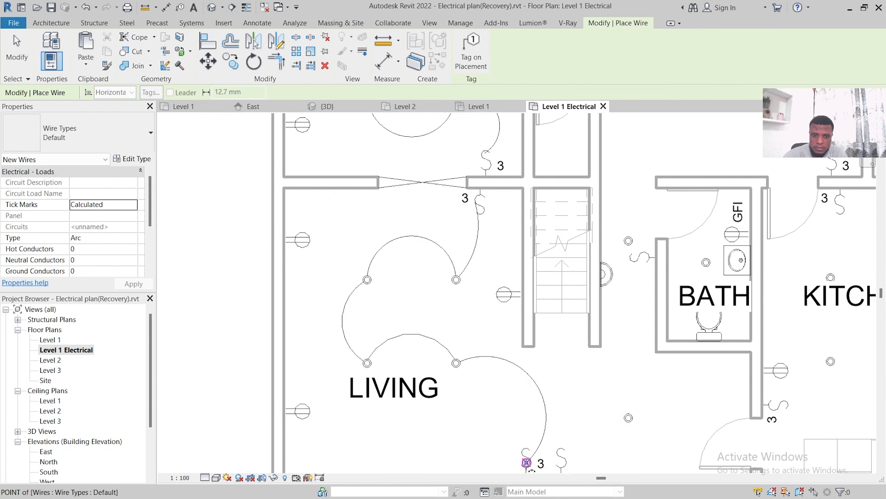
- Wire the entrance single switch to the entrance downlight, and the dining room's west-wall single switch to the hallway downlight
scroll(536, 394, down, 3)
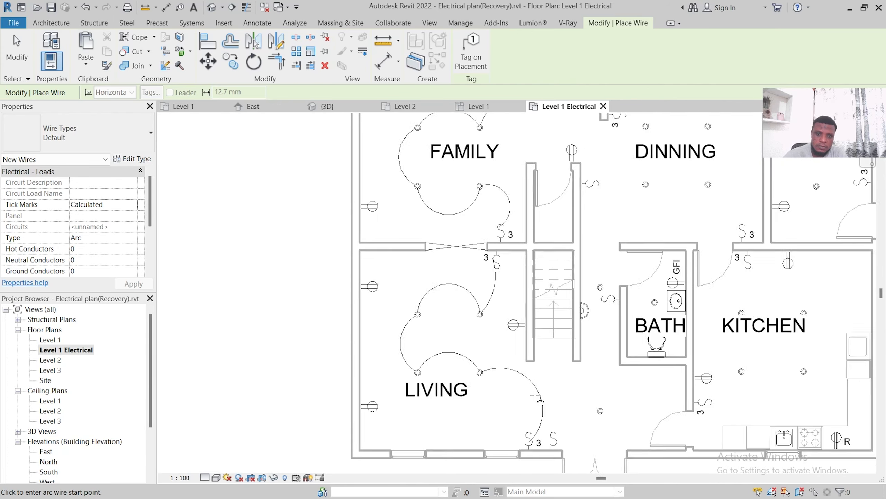
scroll(536, 394, down, 1)
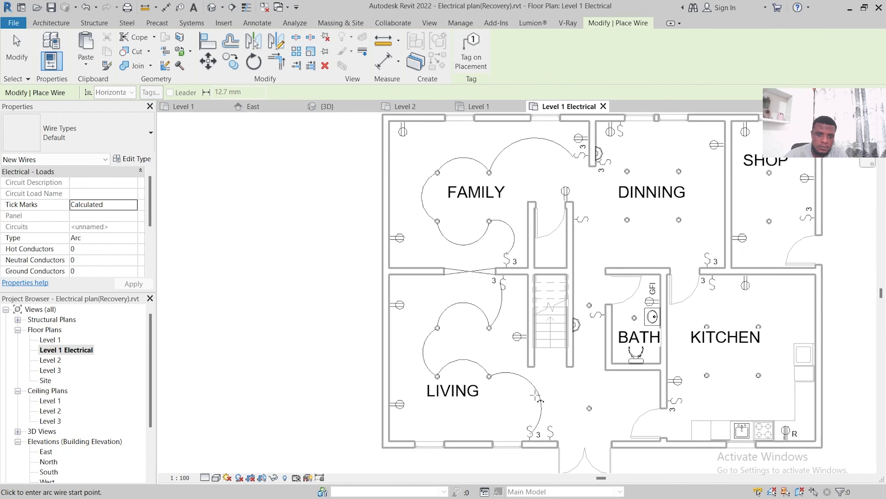
click(555, 438)
click(589, 409)
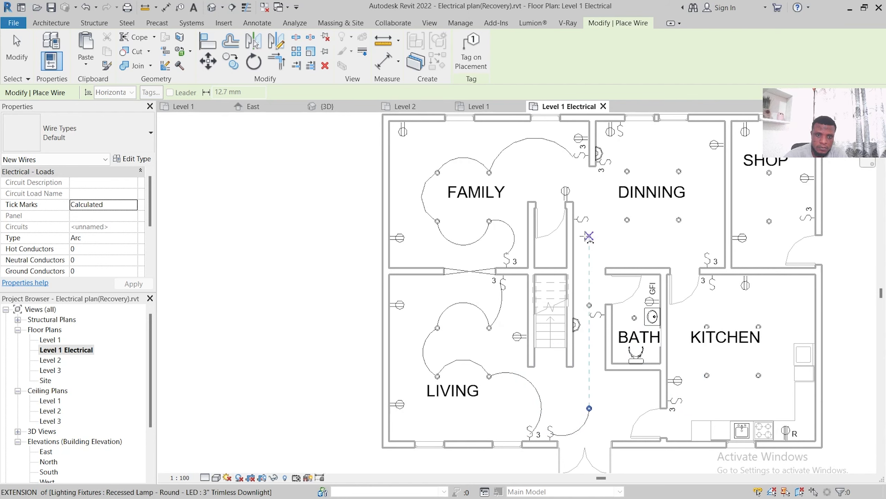
click(581, 220)
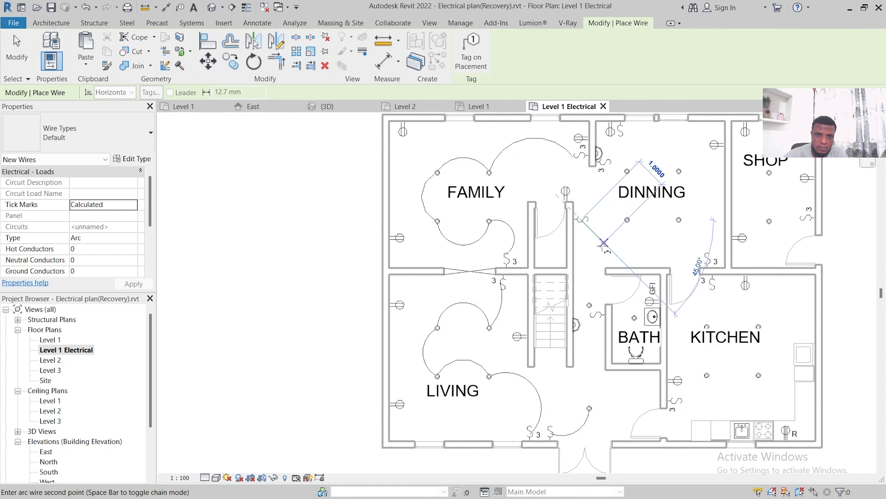
click(589, 305)
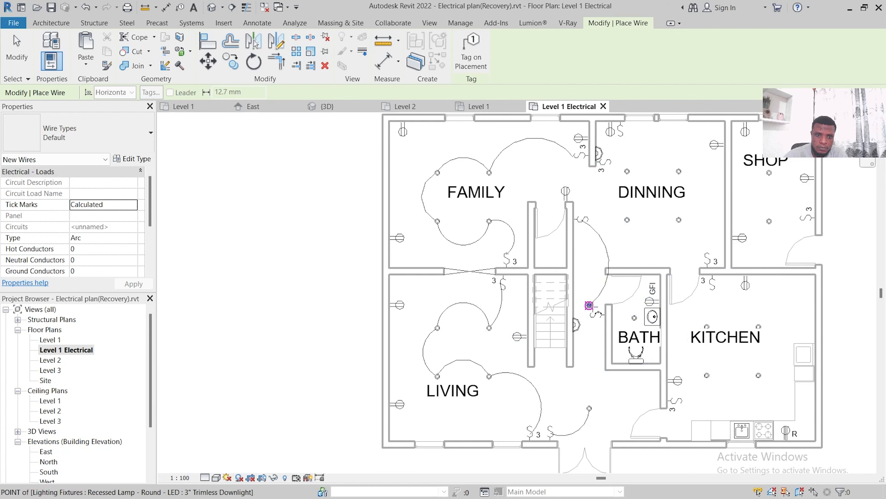
- Draw an arc wire from the single switch on the hallway wall outside the bathroom to the bathroom downlight
click(597, 314)
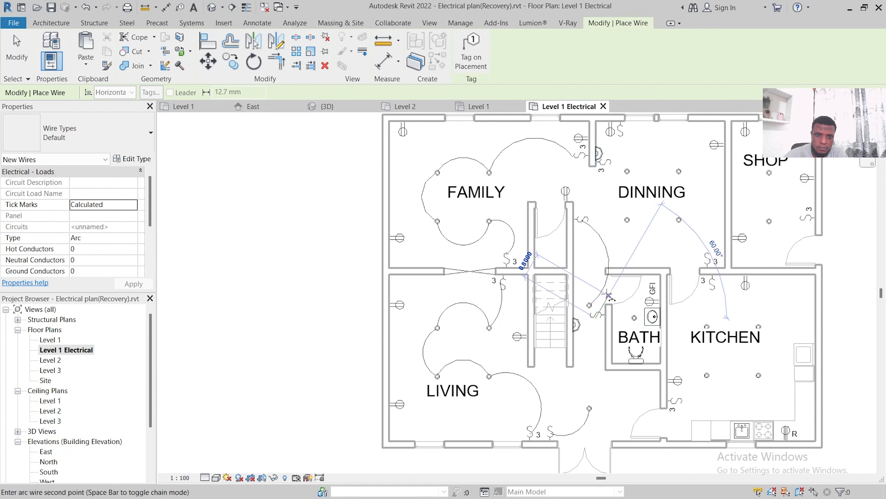
click(608, 283)
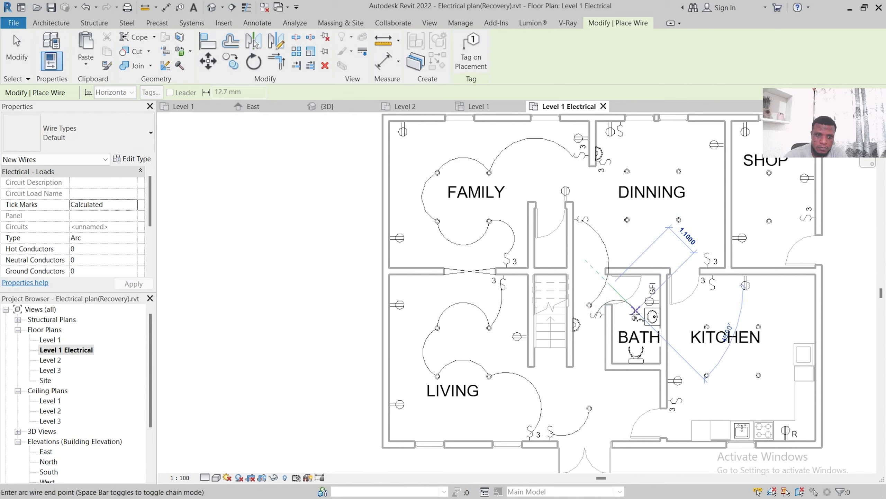
click(635, 310)
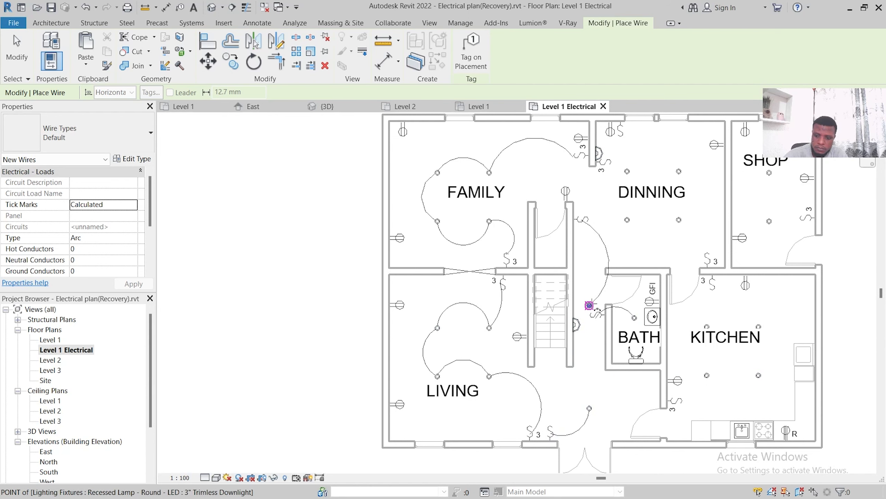
key(Escape)
key(Escape)
- Move the hallway wire's end from the downlight to the wall sconce beside the stairs
click(599, 299)
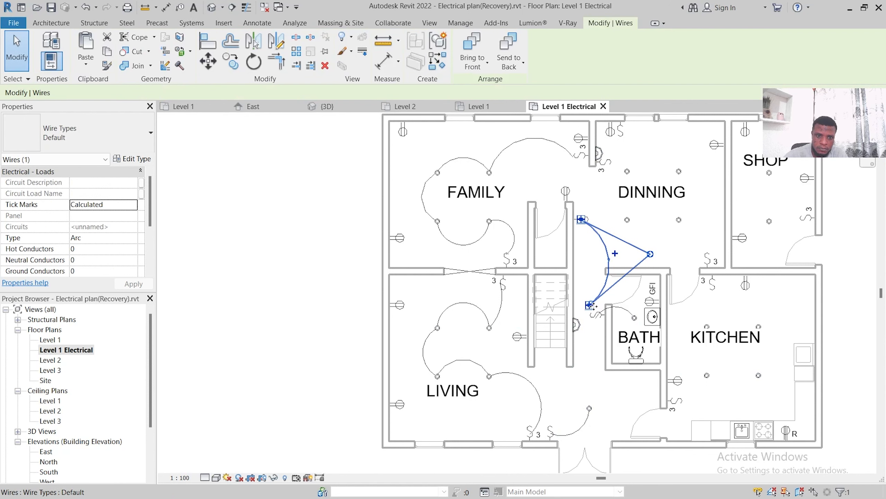
drag(589, 305, 579, 324)
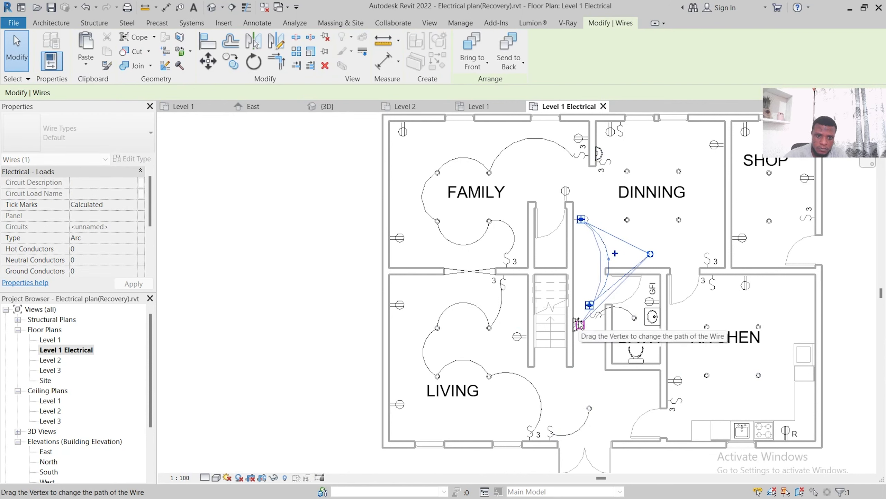
key(Escape)
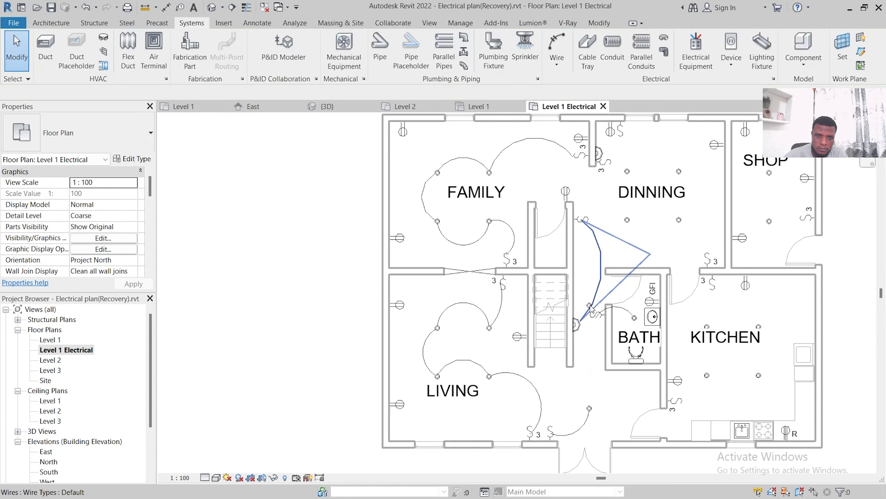
- Delete the hallway downlight outside the bathroom
click(589, 305)
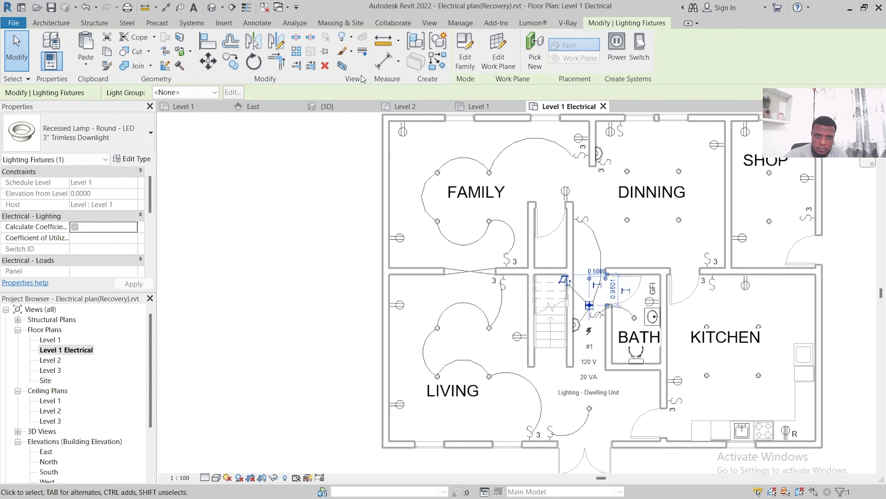
click(325, 65)
scroll(443, 247, up, 1)
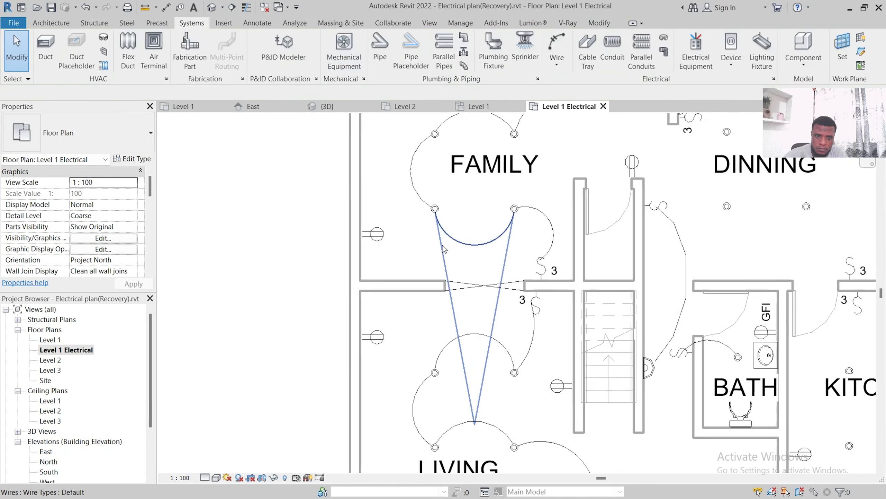
- Reshape the bathroom wire by moving its arc vertex up to the wall corner above the bathroom, giving it a fuller curve
scroll(443, 248, down, 2)
scroll(443, 248, down, 1)
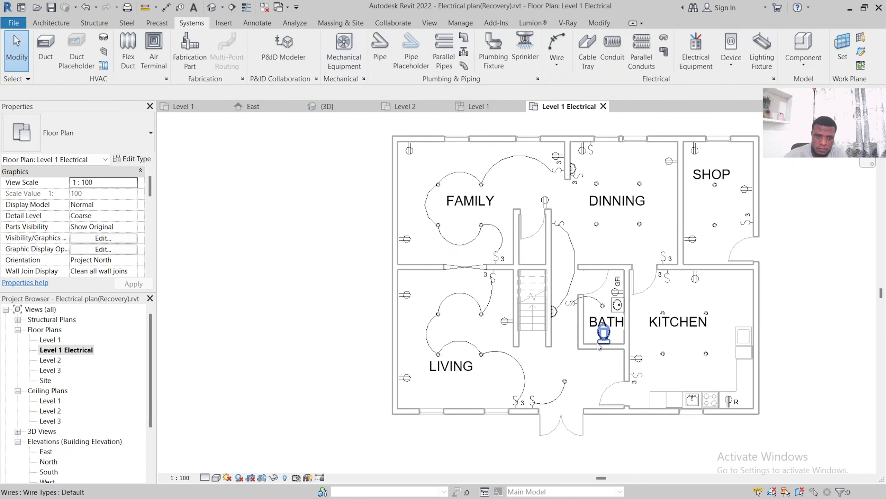
click(589, 299)
mouse_move(585, 281)
mouse_down()
mouse_move(570, 264)
mouse_move(581, 267)
mouse_up()
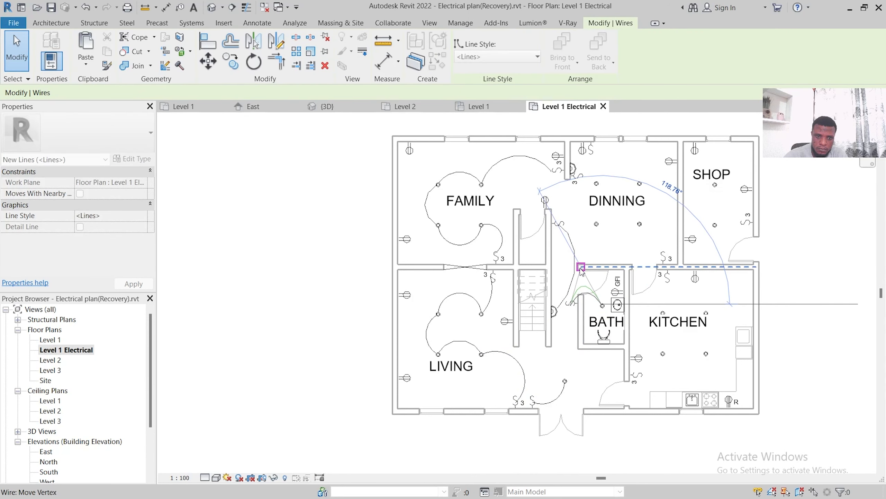
click(595, 363)
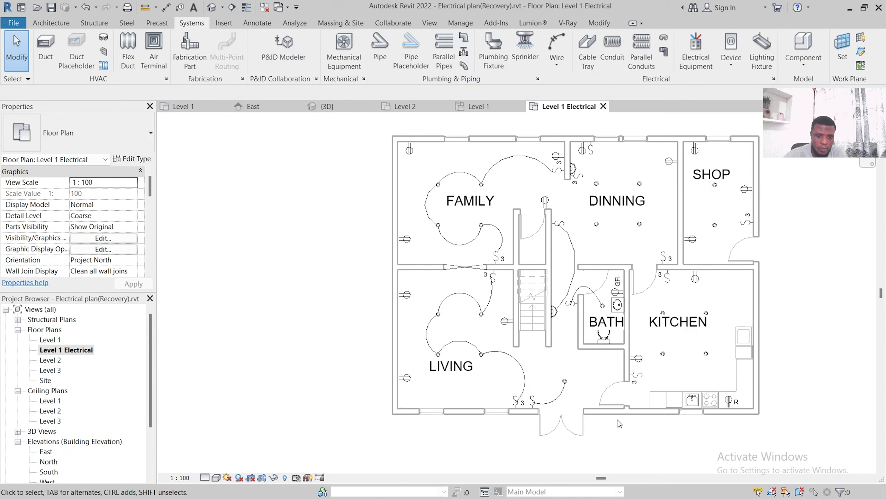
- Move the KITCHEN text label down so it sits between the upper and lower rows of kitchen downlights
click(676, 331)
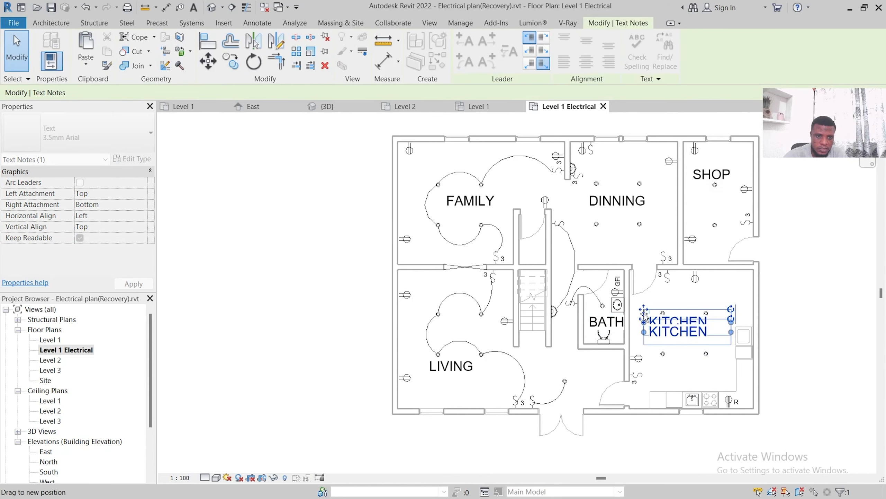
drag(644, 314, 644, 314)
click(314, 162)
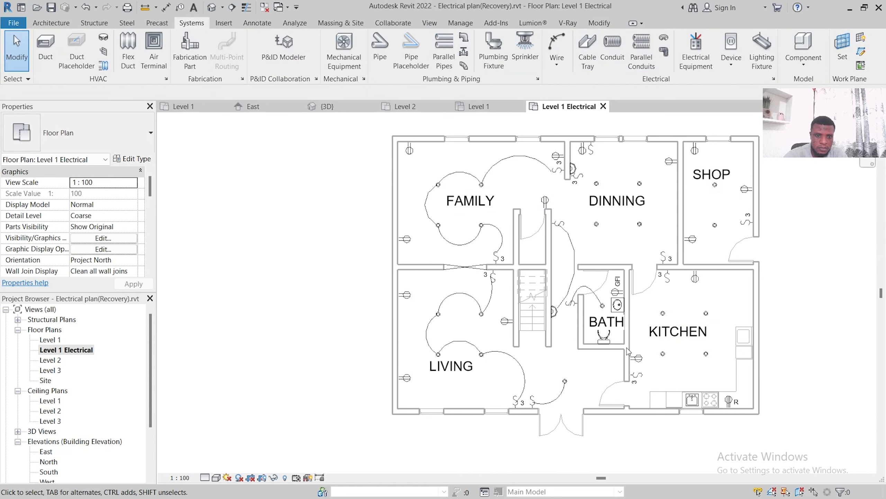
- Draw arc wires from the kitchen's lower west-wall three-way switch to the lower-left downlight and on to the lower-right downlight
click(556, 39)
click(663, 381)
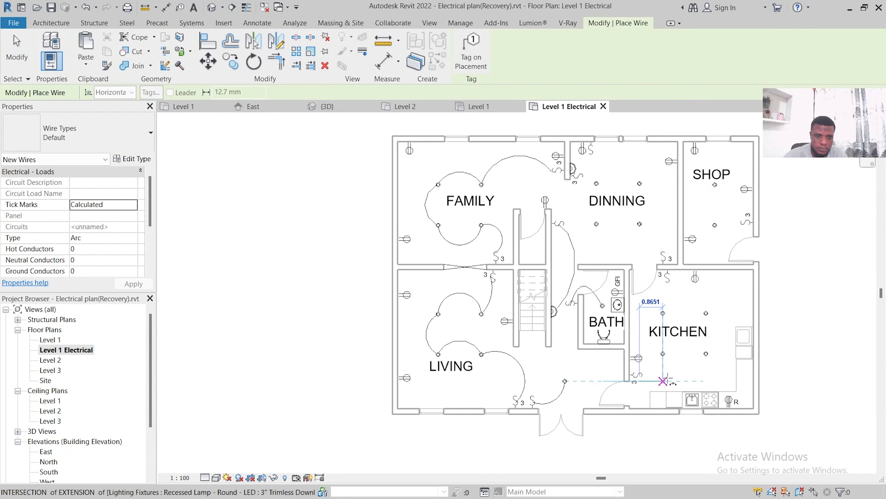
click(663, 354)
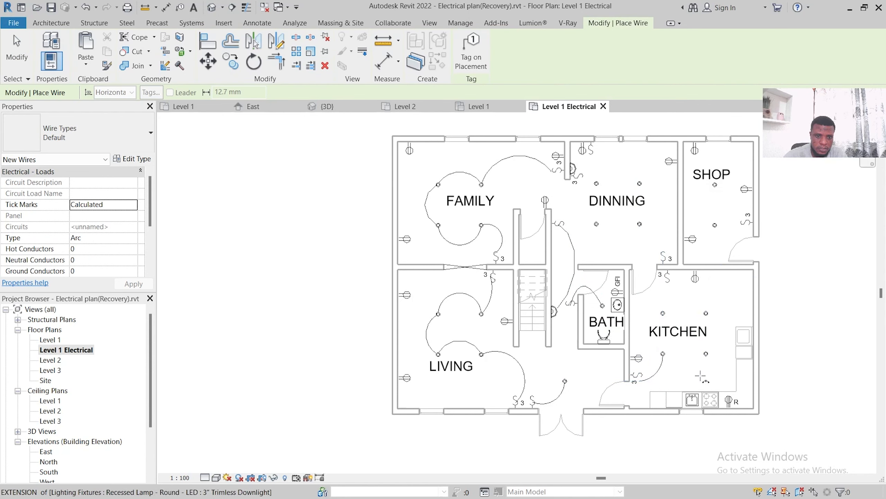
click(669, 354)
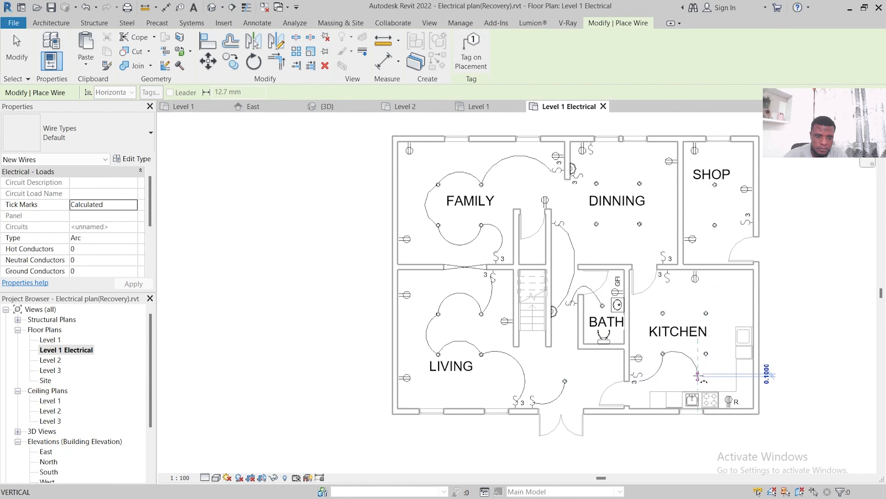
click(706, 354)
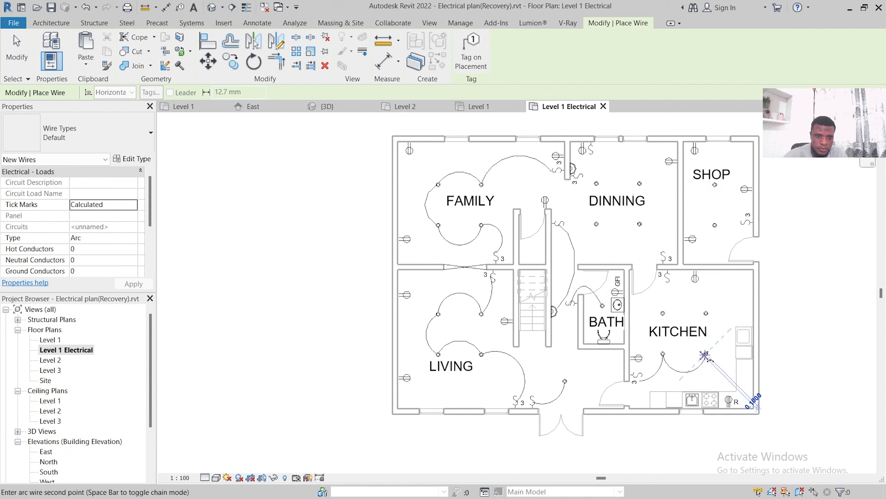
- Continue the kitchen arc wiring from the lower-right downlight through both upper downlights to the three-way switch on the north wall
click(706, 313)
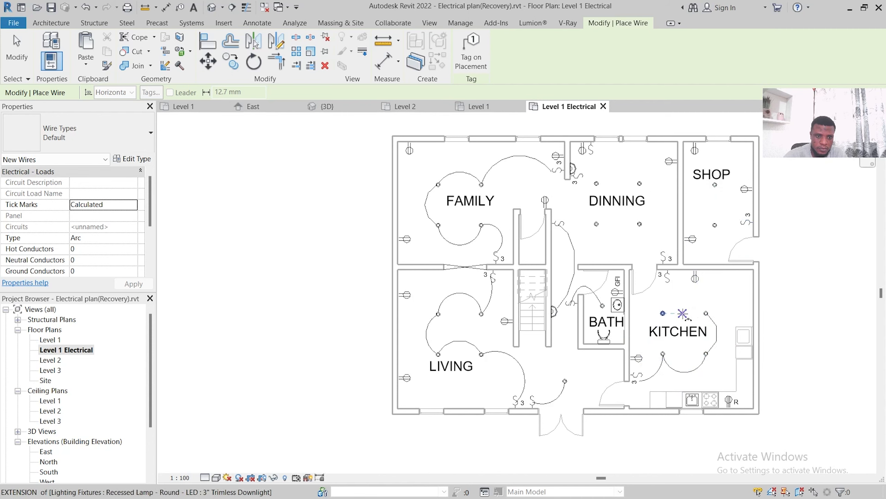
click(706, 314)
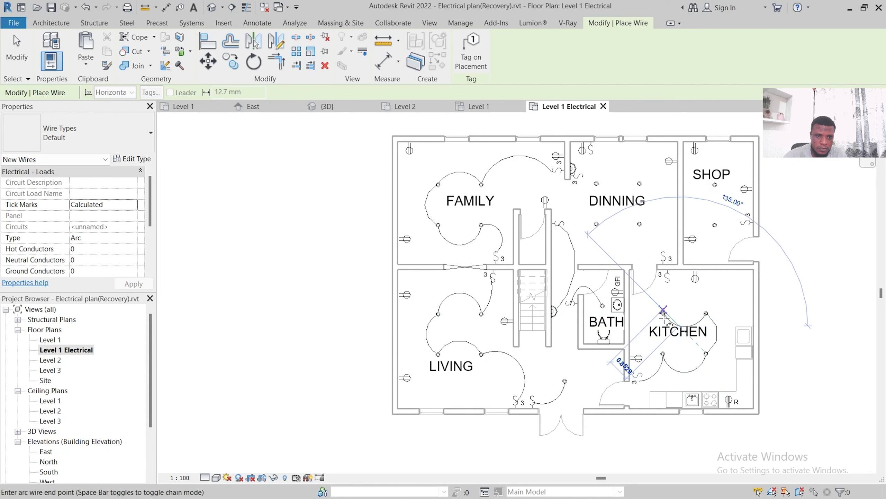
click(677, 298)
click(666, 277)
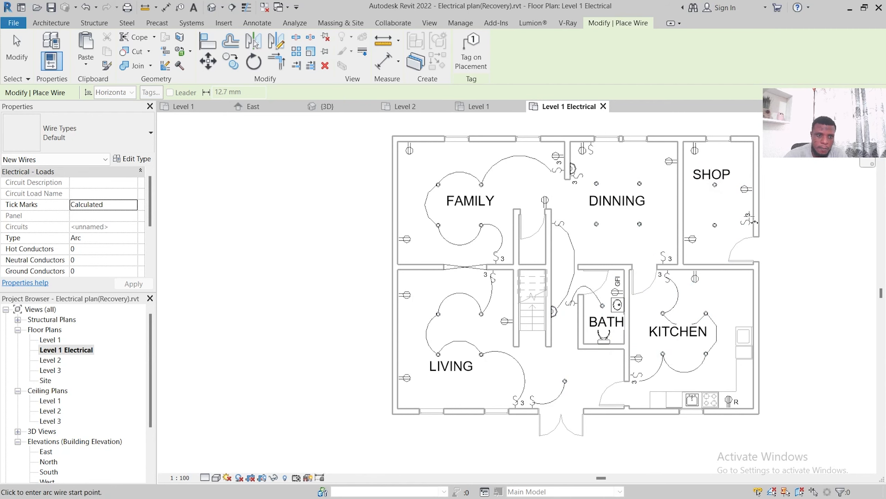
- Draw an arc wire from the shop's three-way switch beside the exterior door to the shop's lower downlight
click(748, 223)
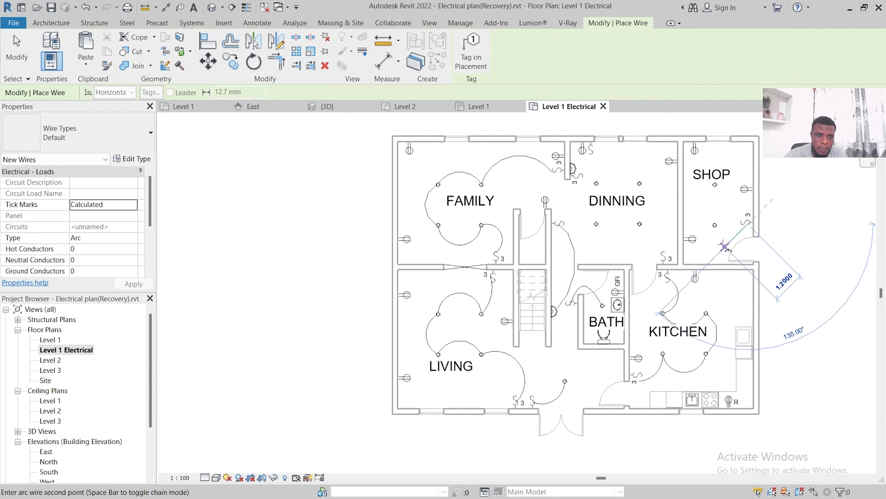
click(715, 225)
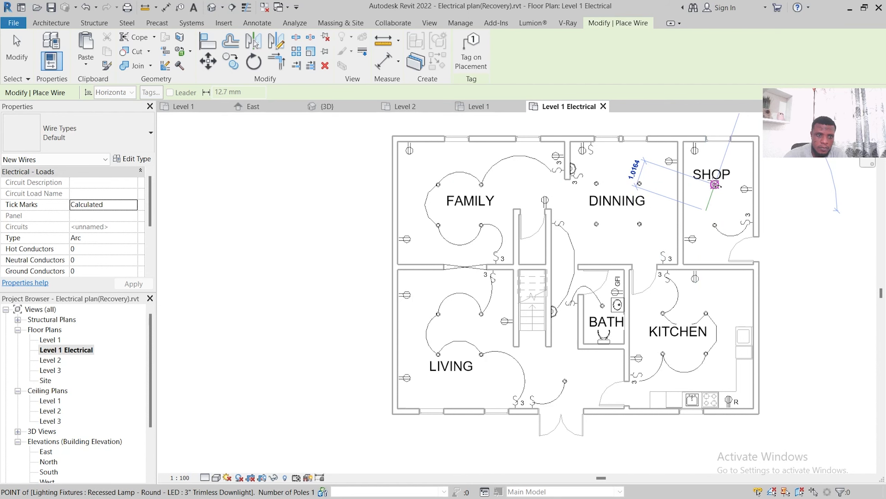
key(Escape)
key(Escape)
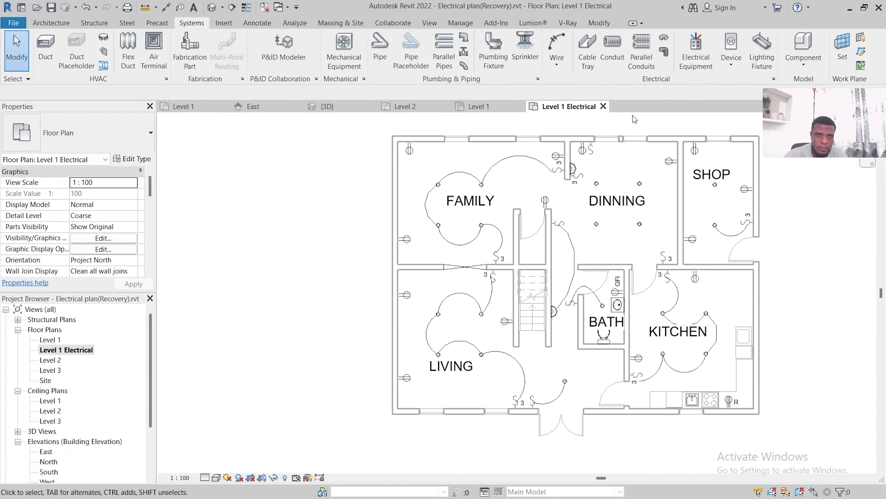
- Connect the shop's upper and lower downlights with an arc wire bulging to the west
click(556, 47)
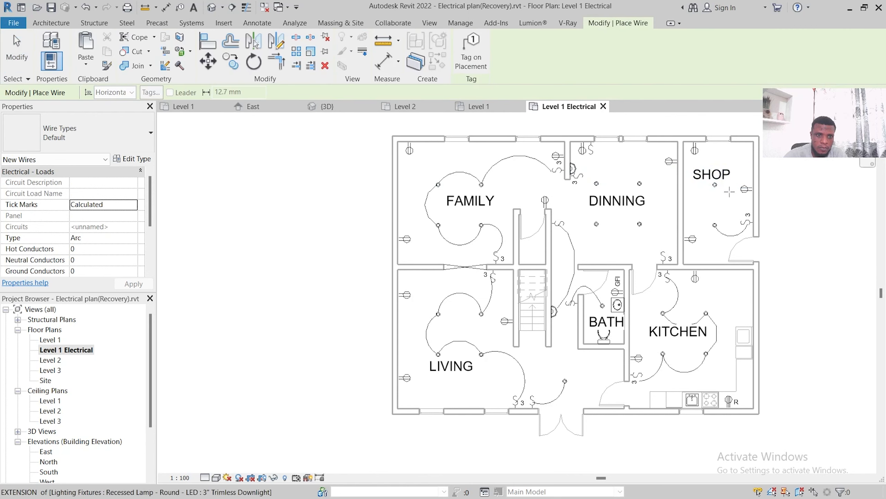
click(716, 184)
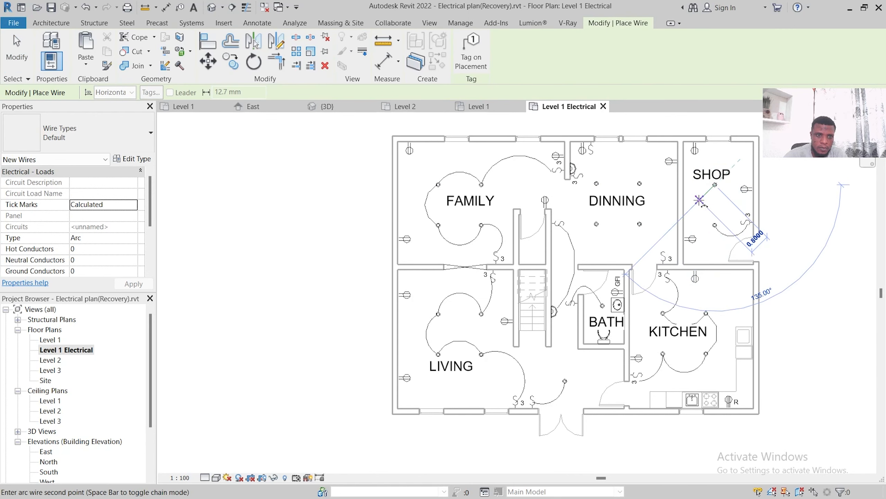
click(715, 225)
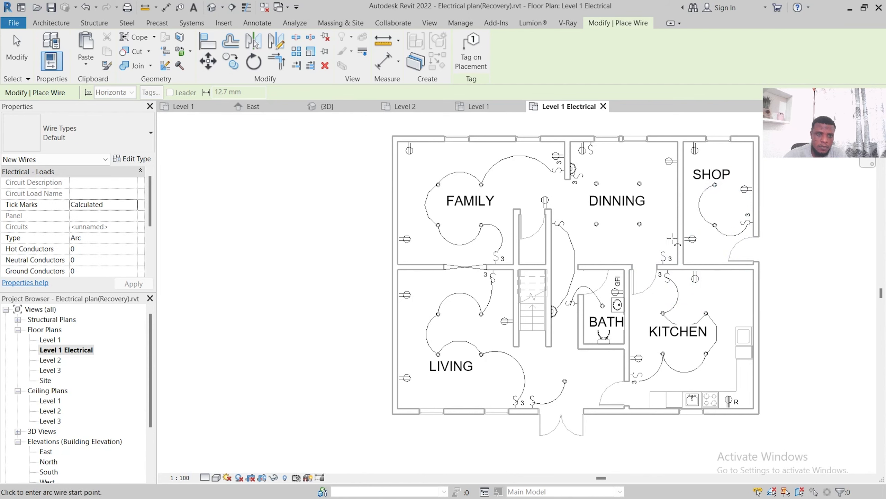
key(Escape)
key(Escape)
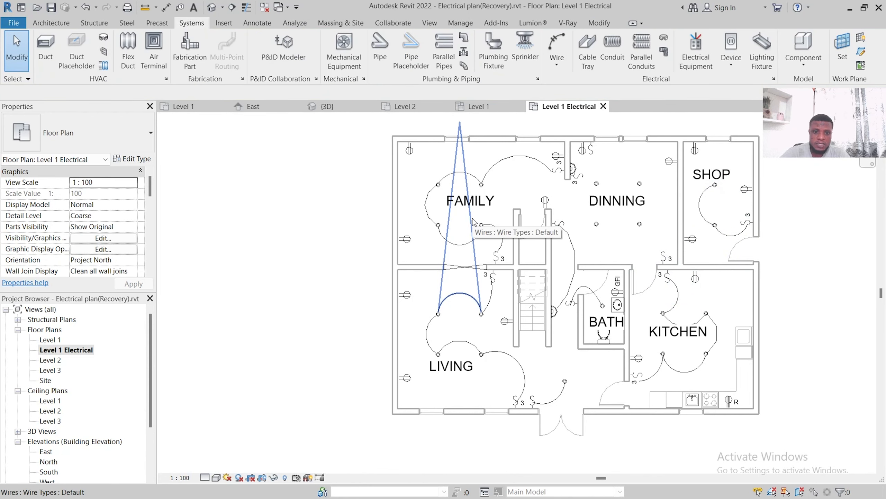